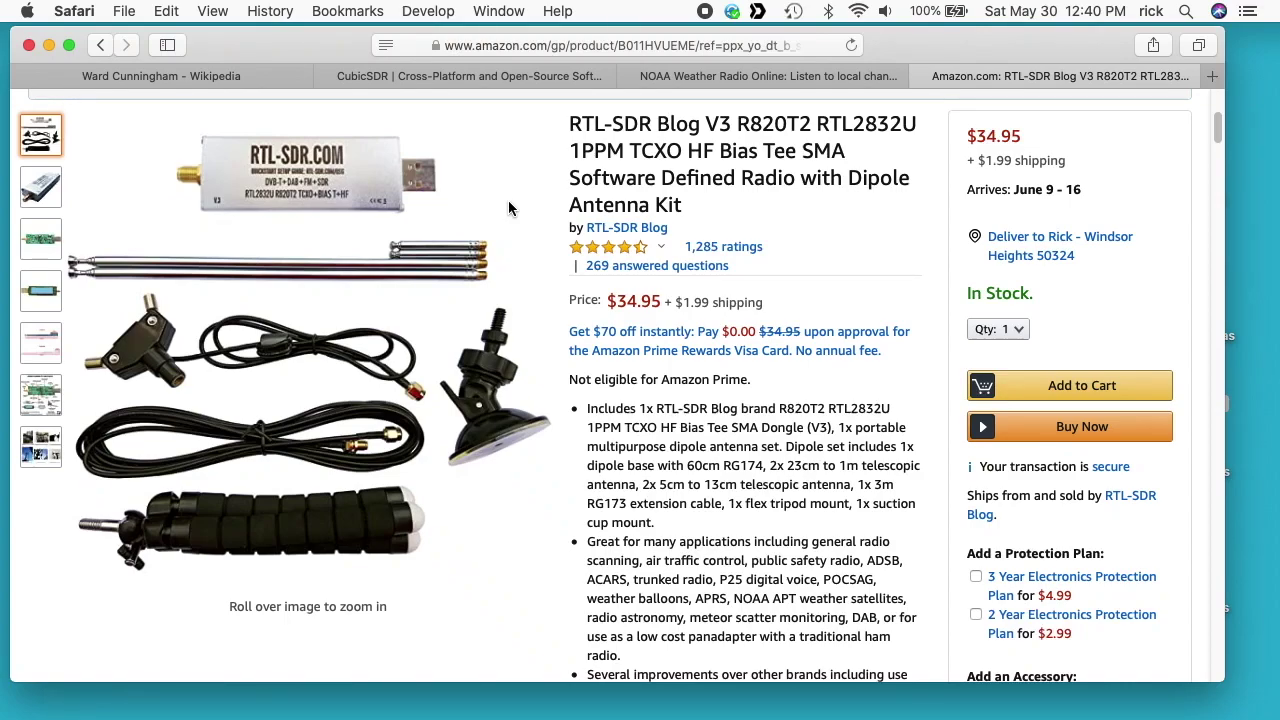
- Close the Amazon RTL-SDR product tab in Safari
key("super+w")
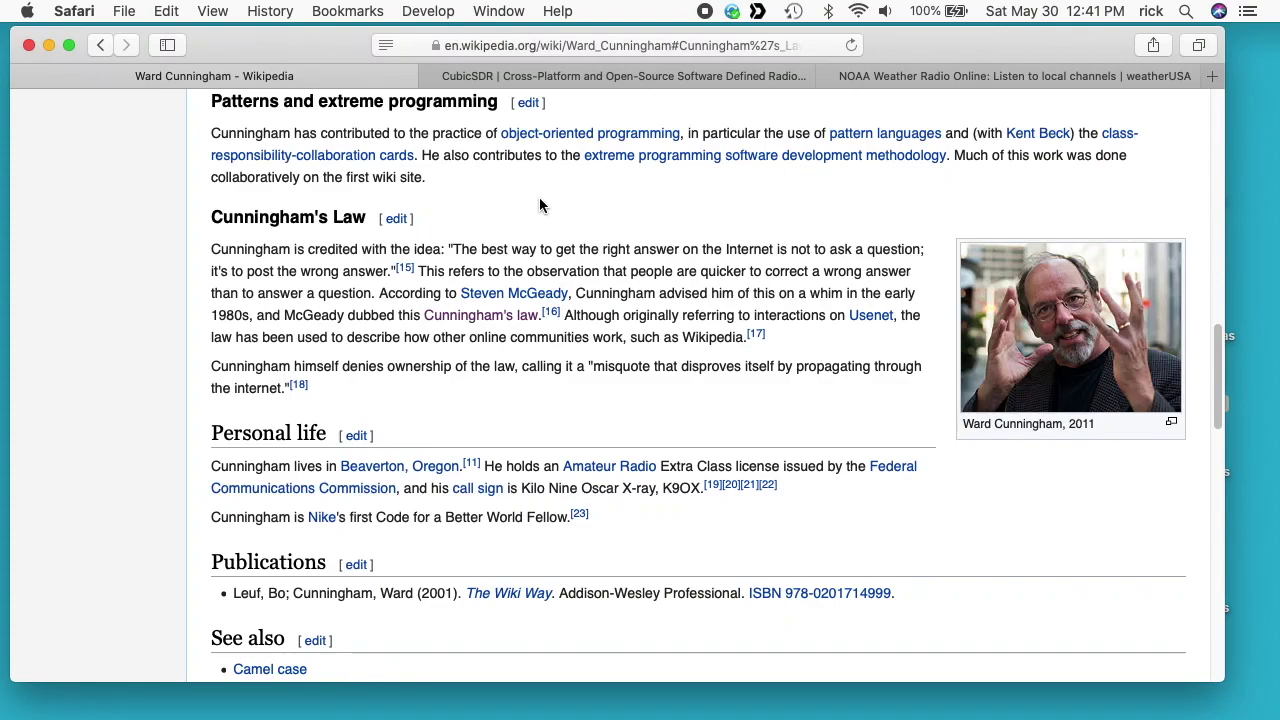
- Close the Wikipedia tab and return to the top of the CubicSDR homepage
left_click(22, 76)
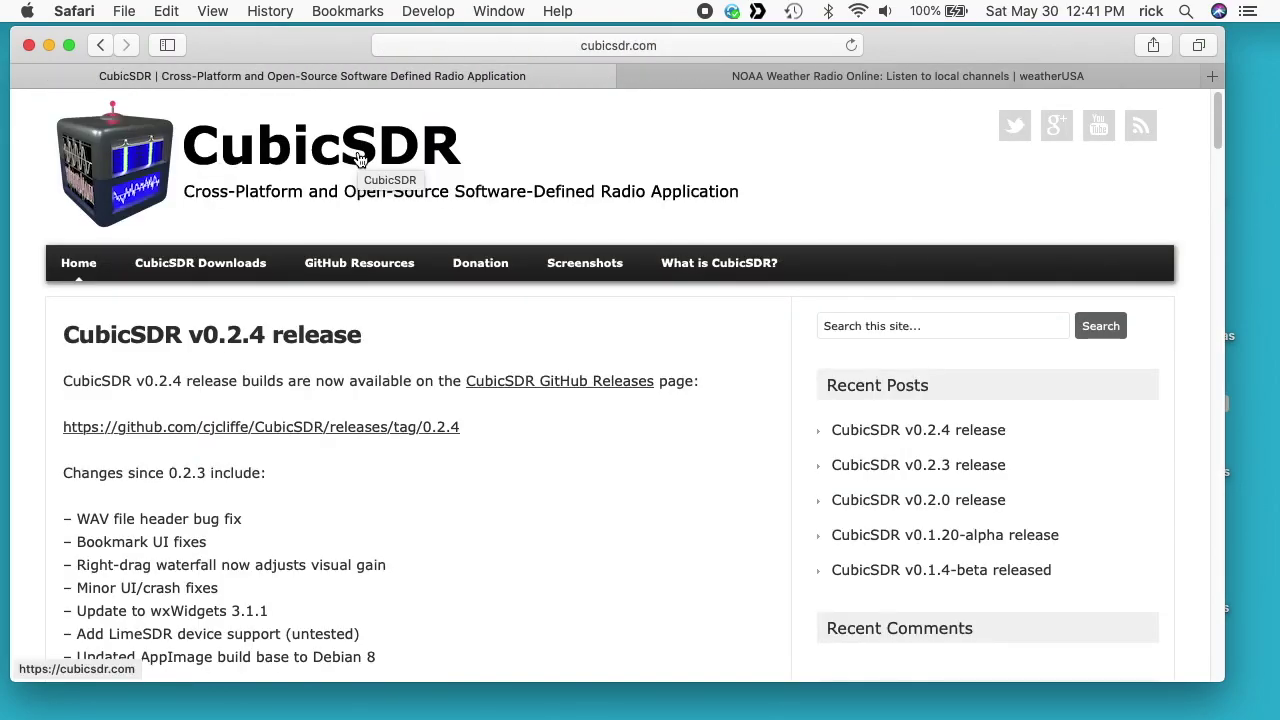
scroll(477, 300, "down", 10)
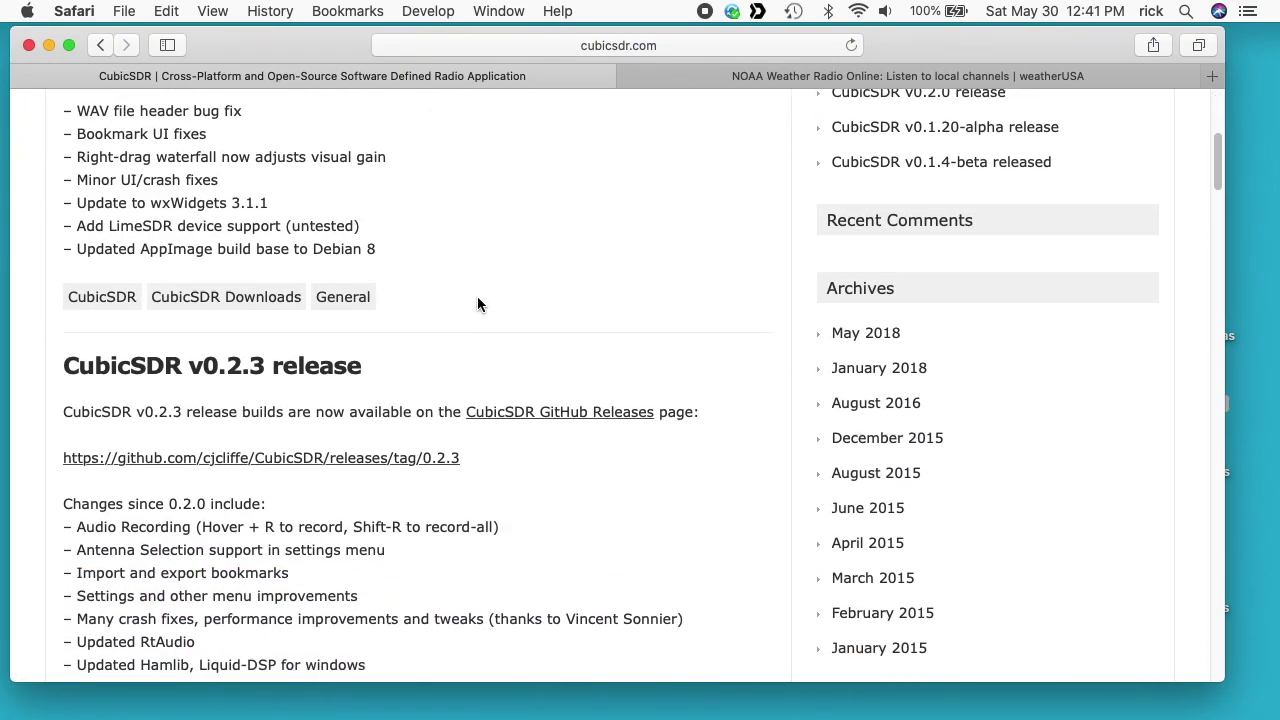
scroll(477, 300, "up", 10)
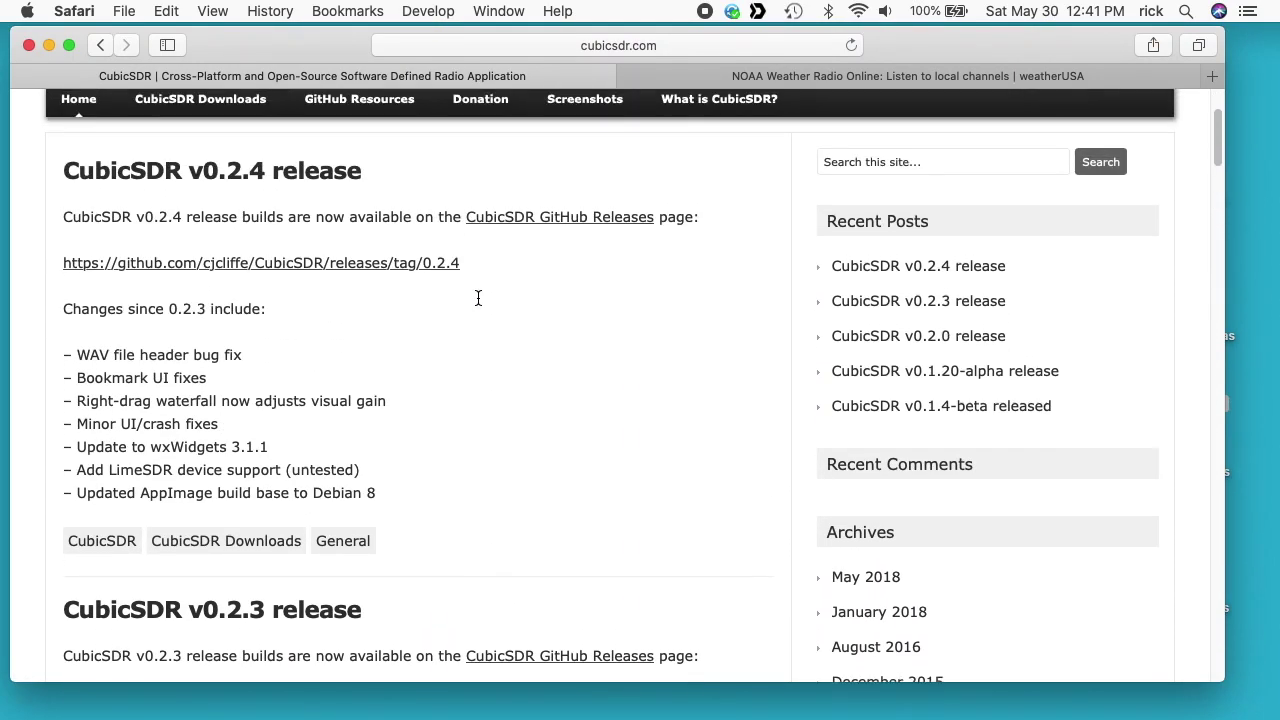
scroll(477, 266, "up", 3)
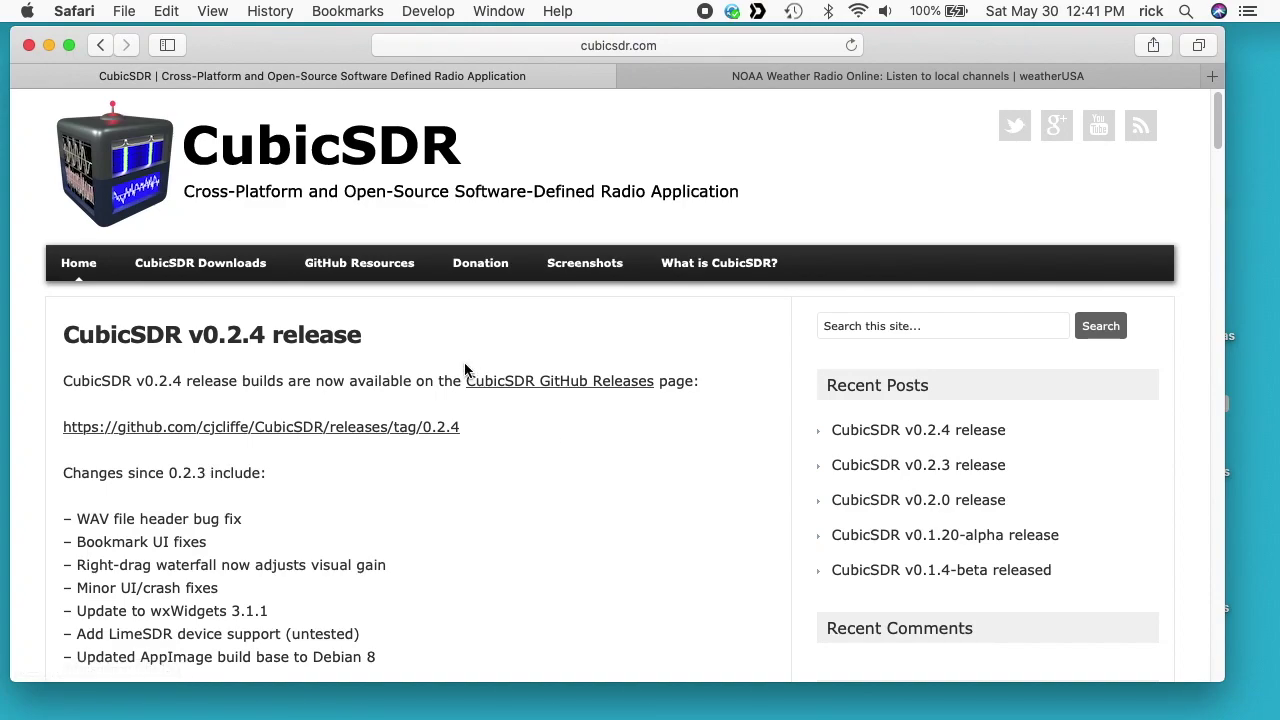
- From CubicSDR Downloads, open the 0.2.4 GitHub release and scroll to its Assets
left_click(185, 273)
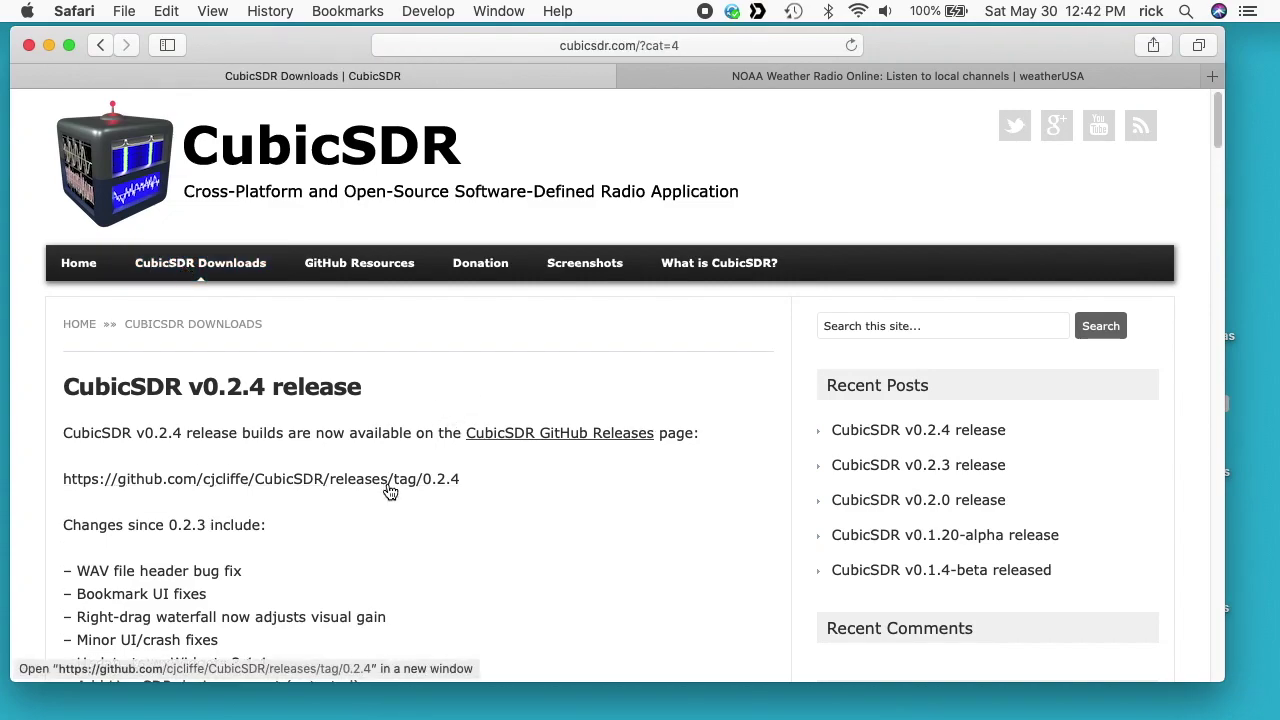
left_click(388, 482, "alt+super")
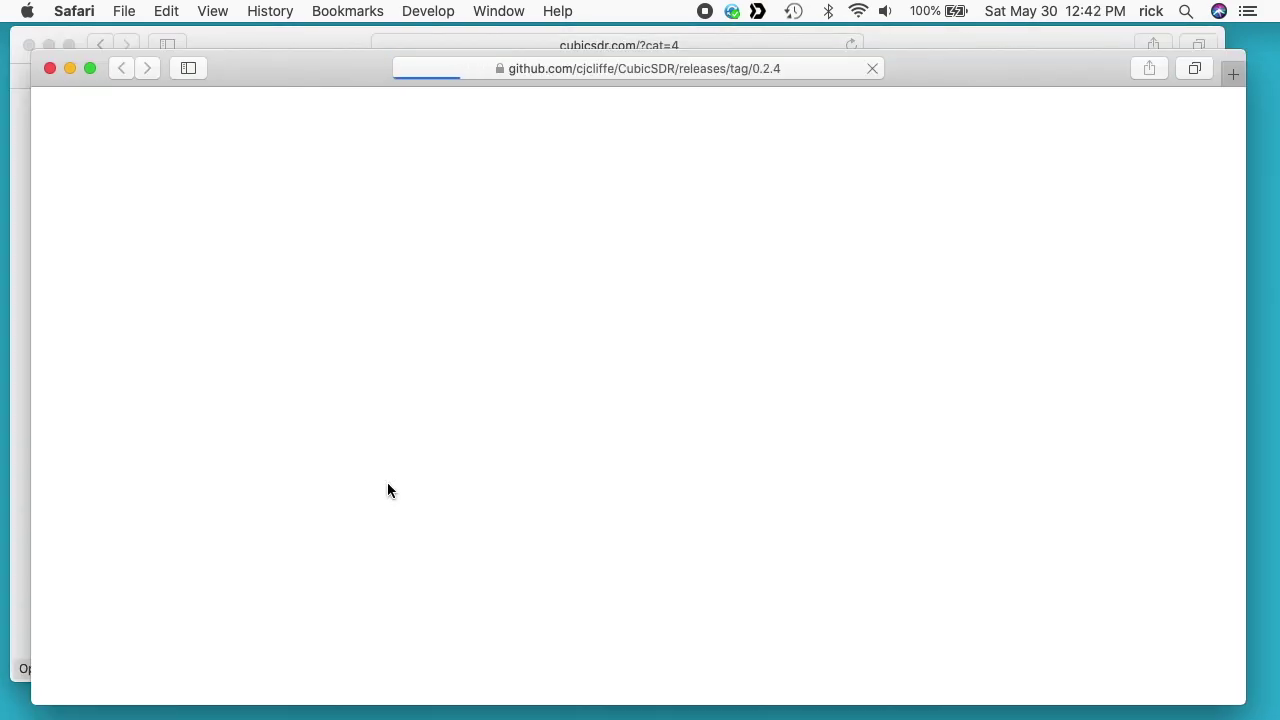
scroll(644, 605, "down", 10)
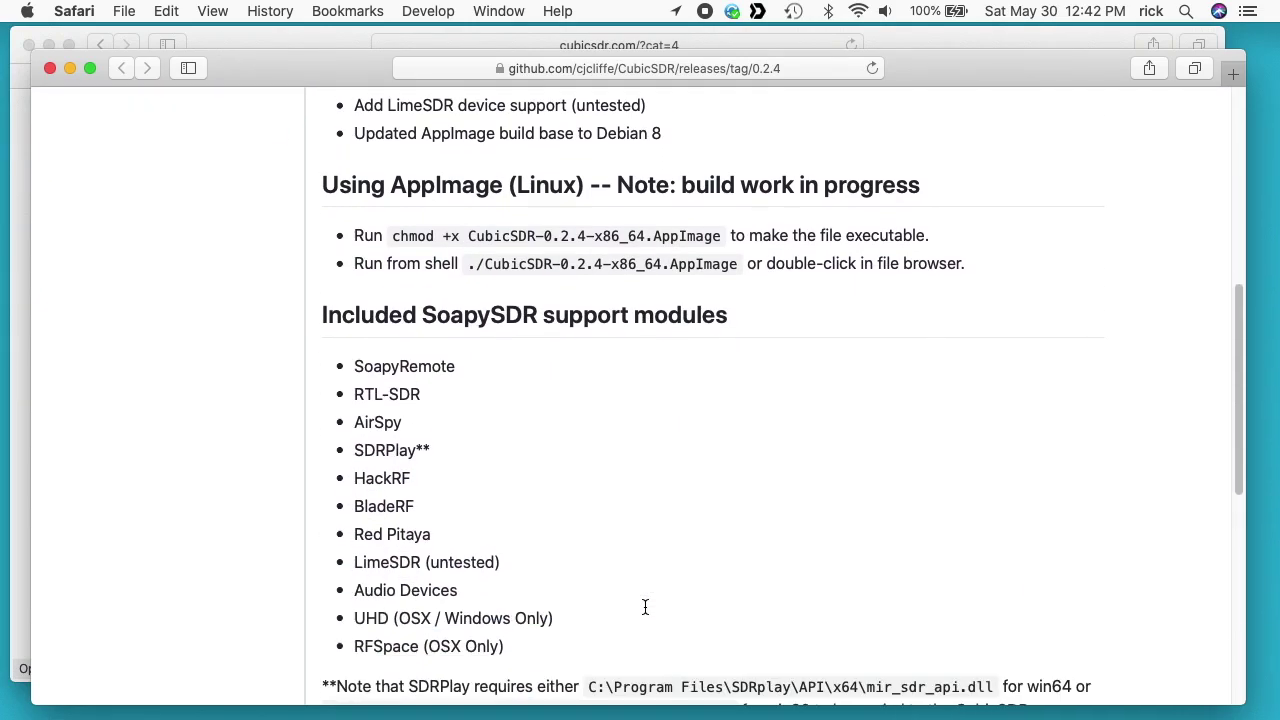
scroll(645, 607, "down", 6)
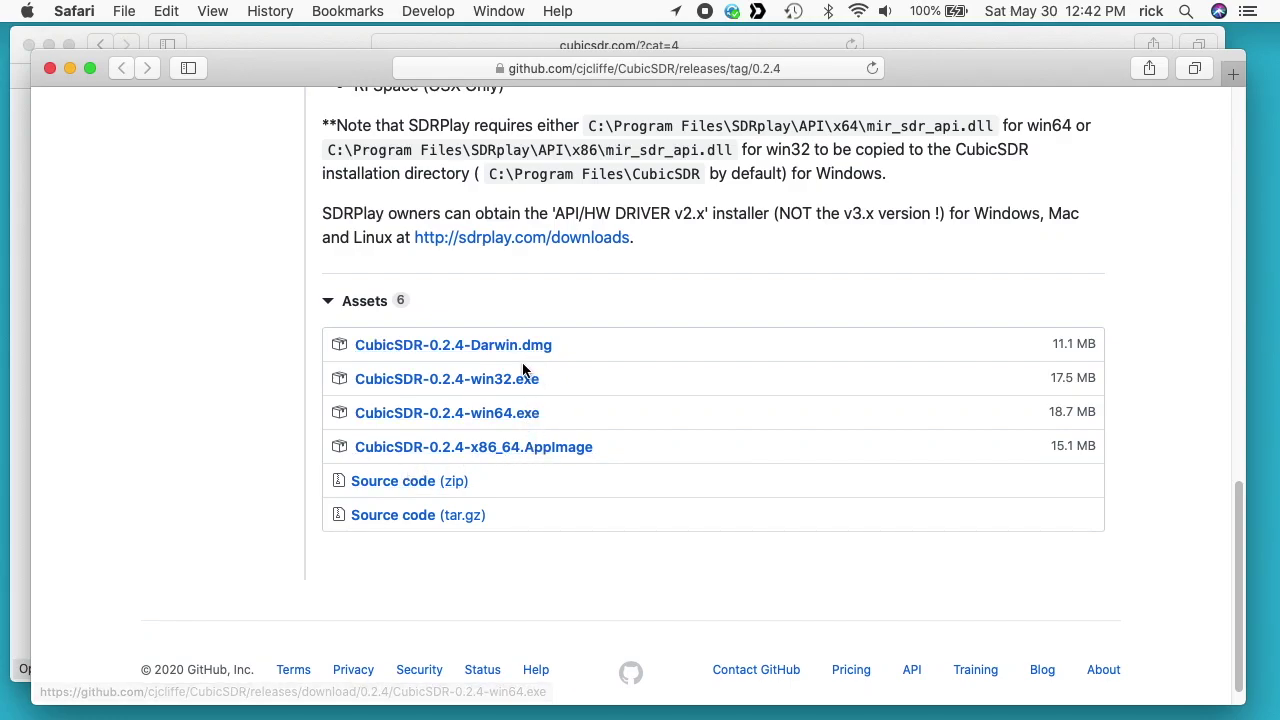
- Download CubicSDR-0.2.4-Darwin.dmg and open it from Safari's downloads list
left_click(511, 346)
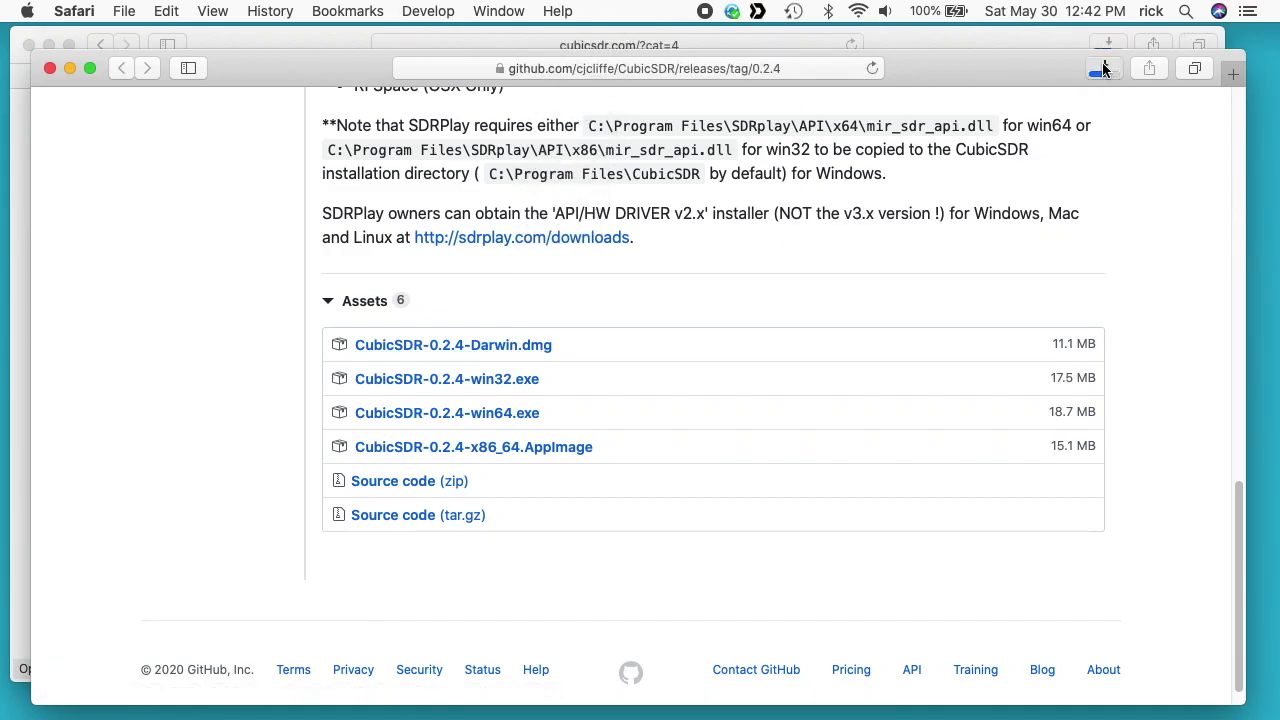
left_click(1104, 68)
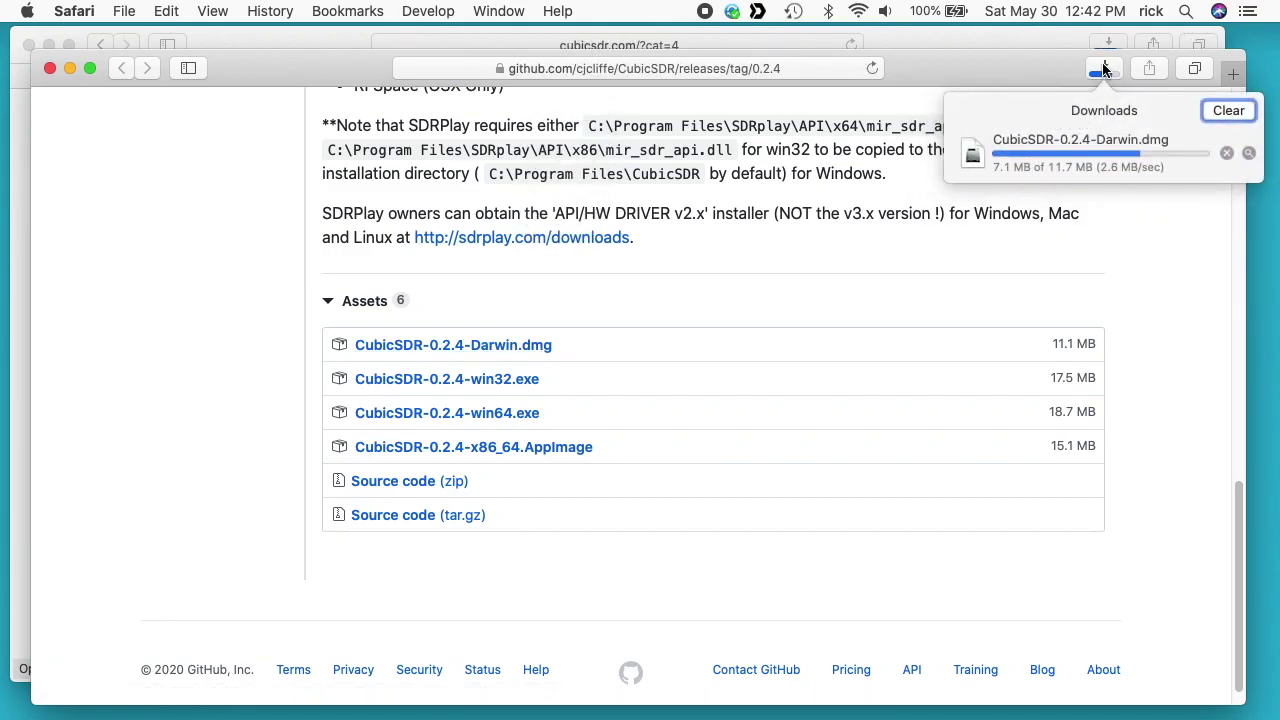
left_click(1018, 148)
double_click(1018, 148)
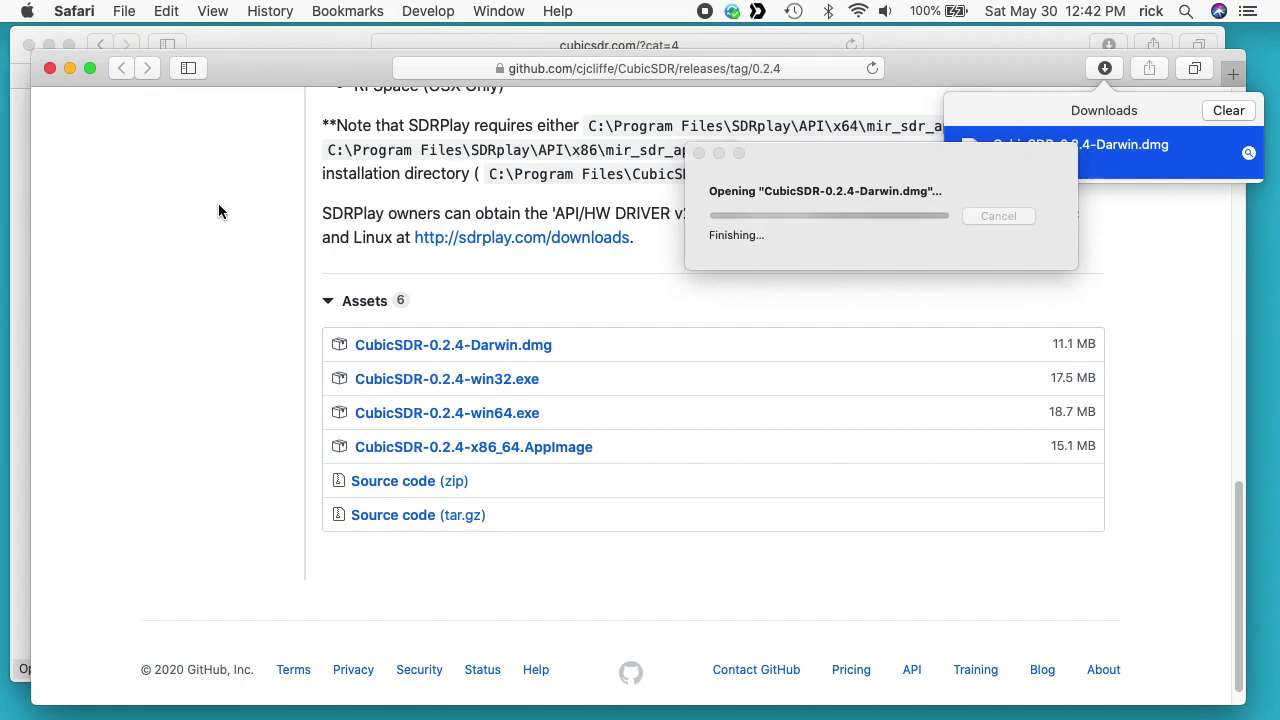
- Copy CubicSDR to Applications, launch it via Spotlight, approve the Gatekeeper warning, close the disk image
left_click_drag(510, 170, 343, 166)
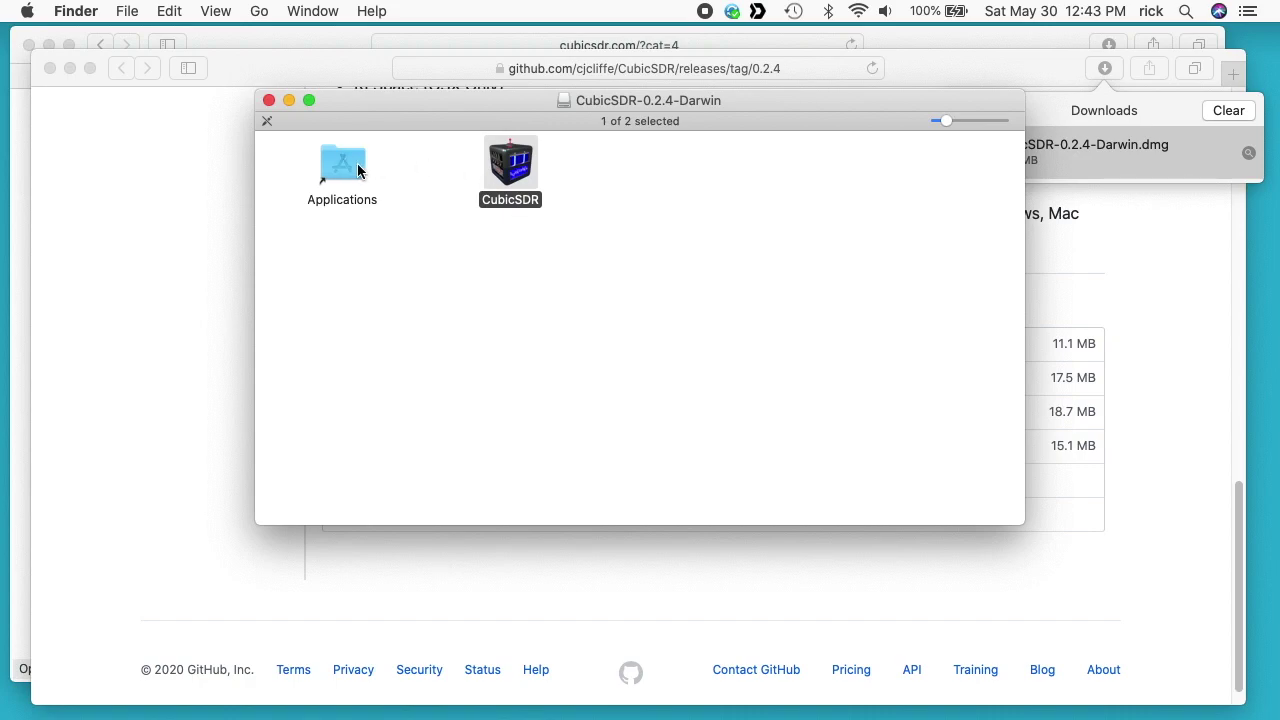
key("super+space")
type("cubi")
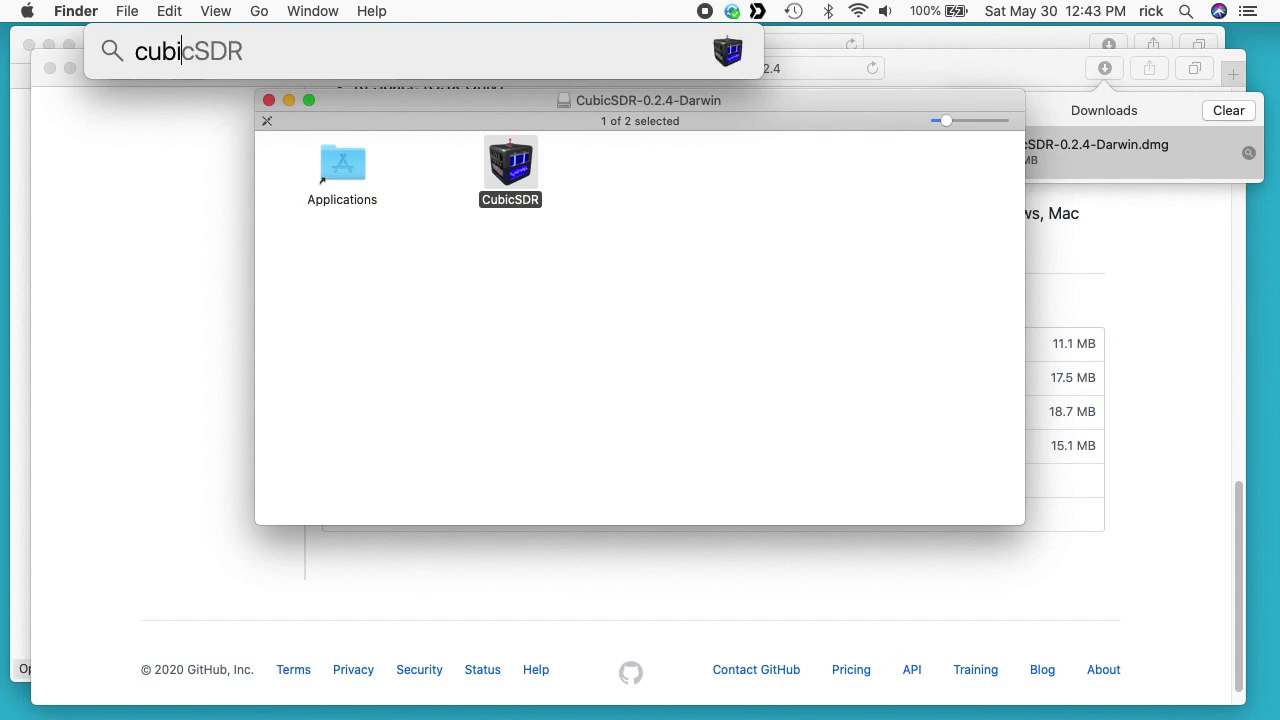
key("Return")
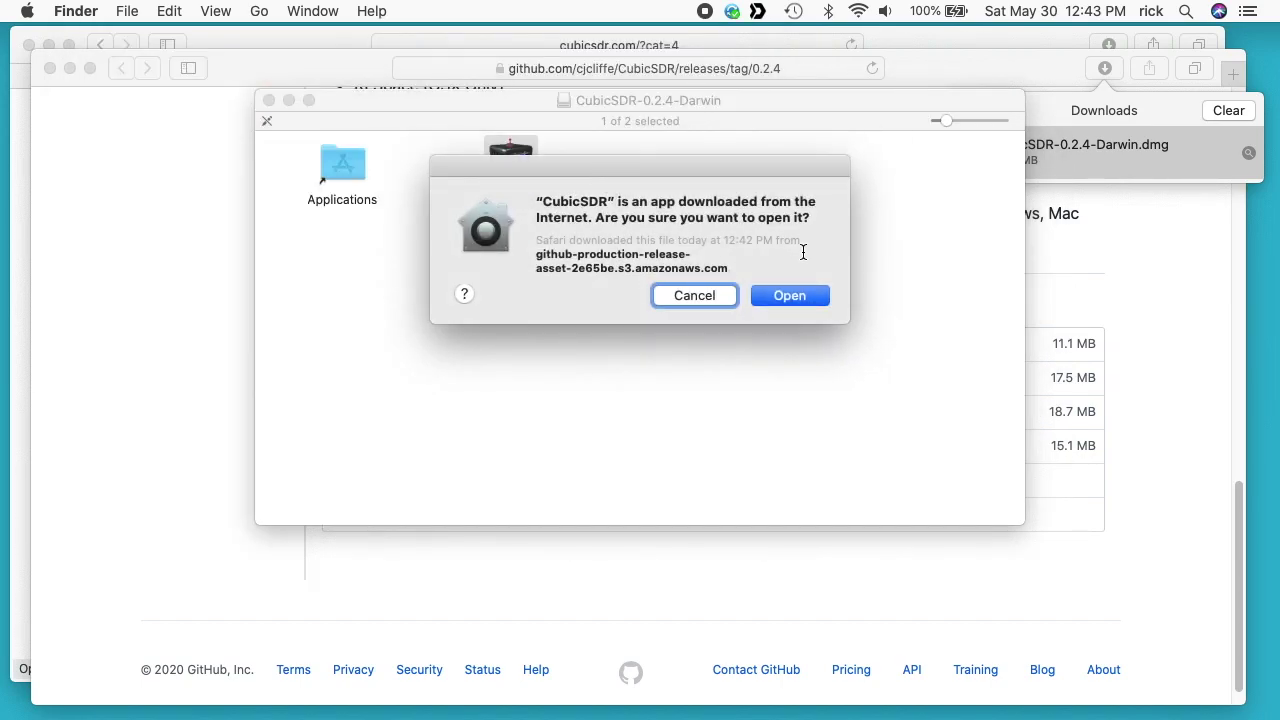
left_click(798, 300)
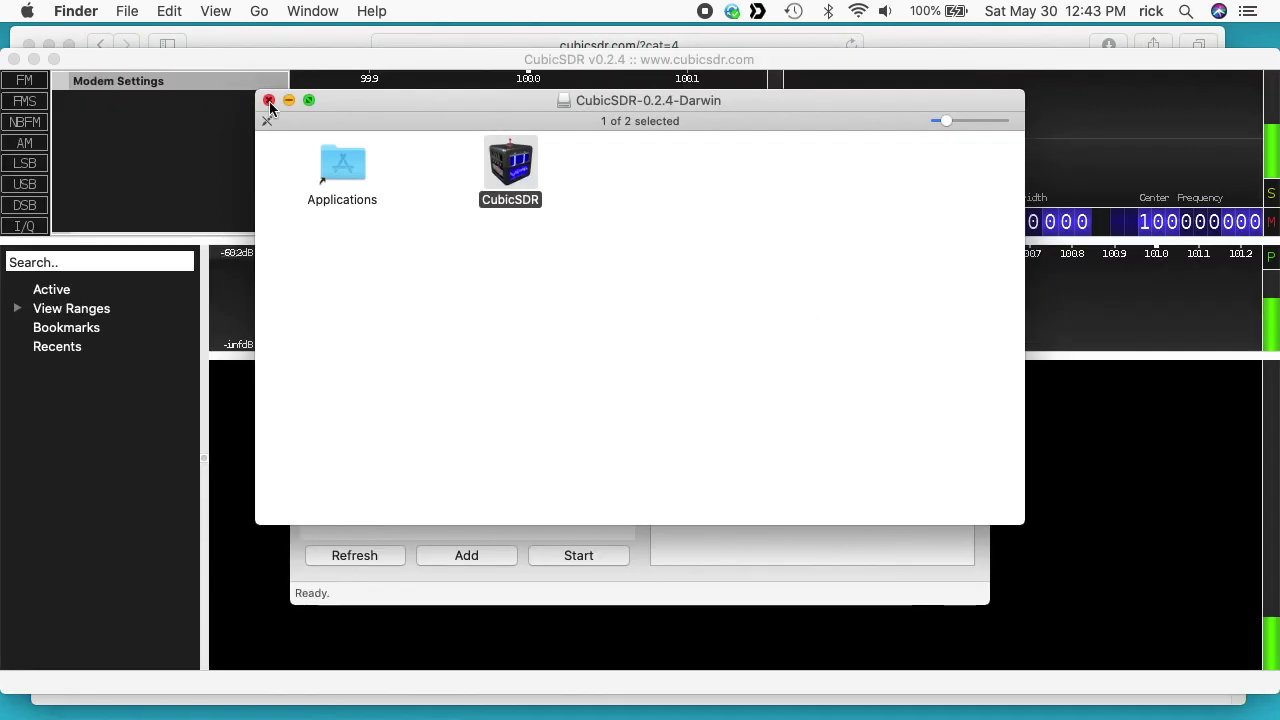
left_click(268, 100)
- Start receiving from the Generic RTL2832U OEM device in SDR Devices
left_click(563, 149)
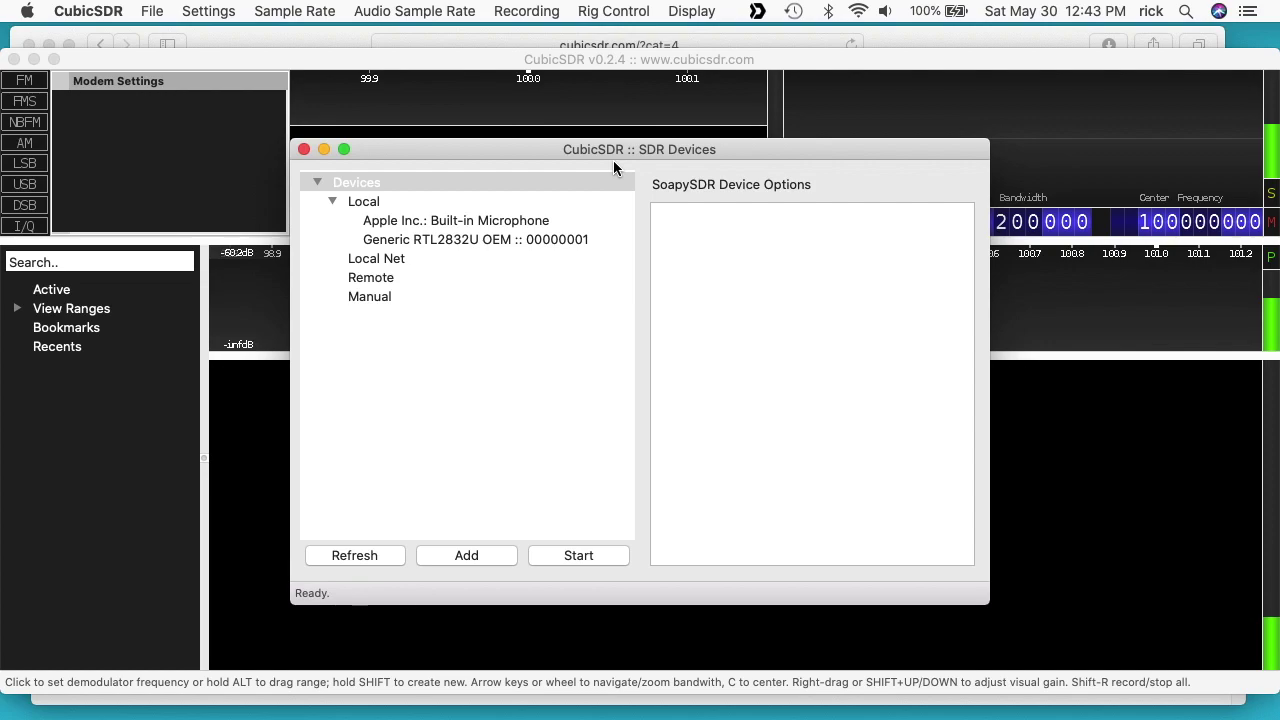
left_click(424, 241)
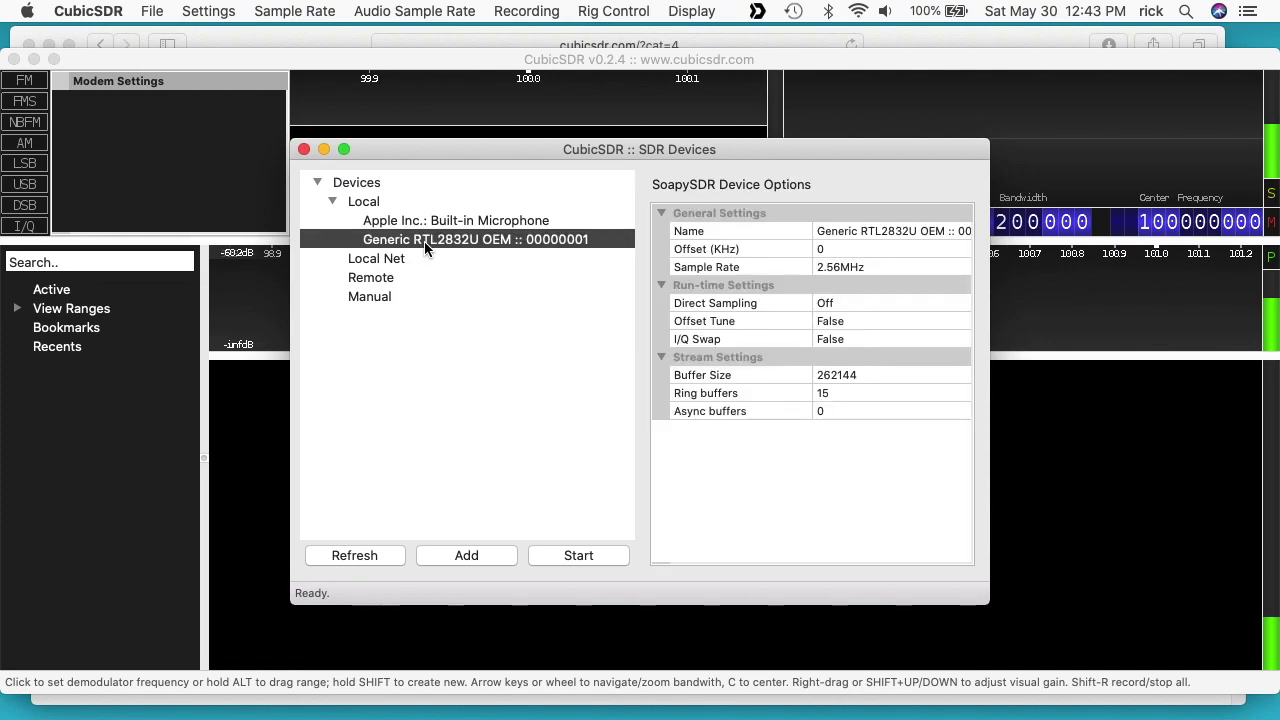
left_click(579, 556)
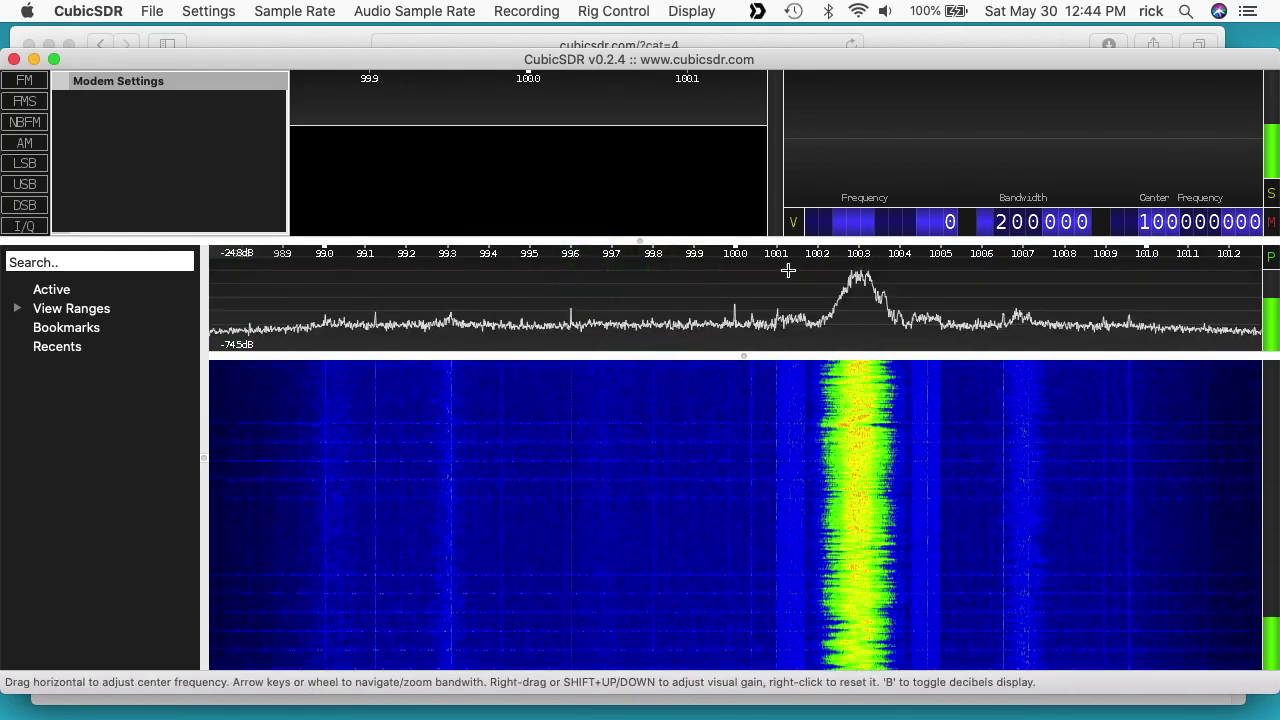
- Bring up the system volume control from the menu bar
left_click(885, 10)
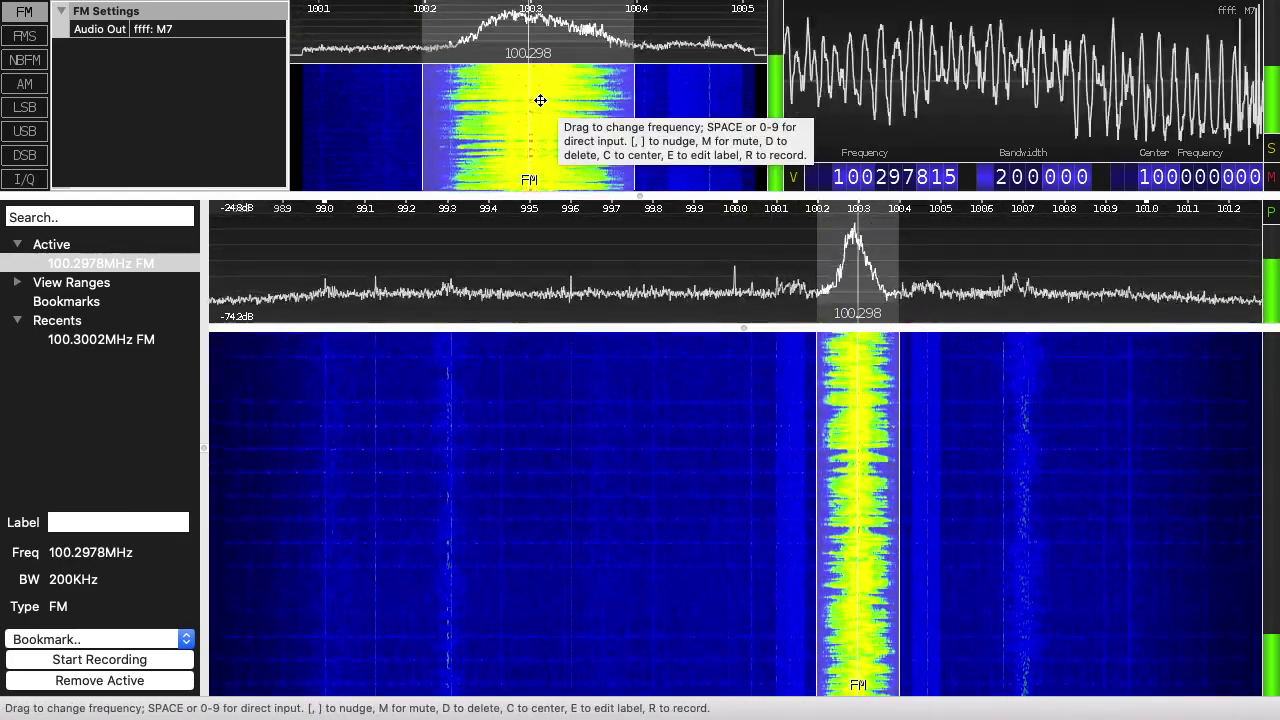
mouse_move(960, 70)
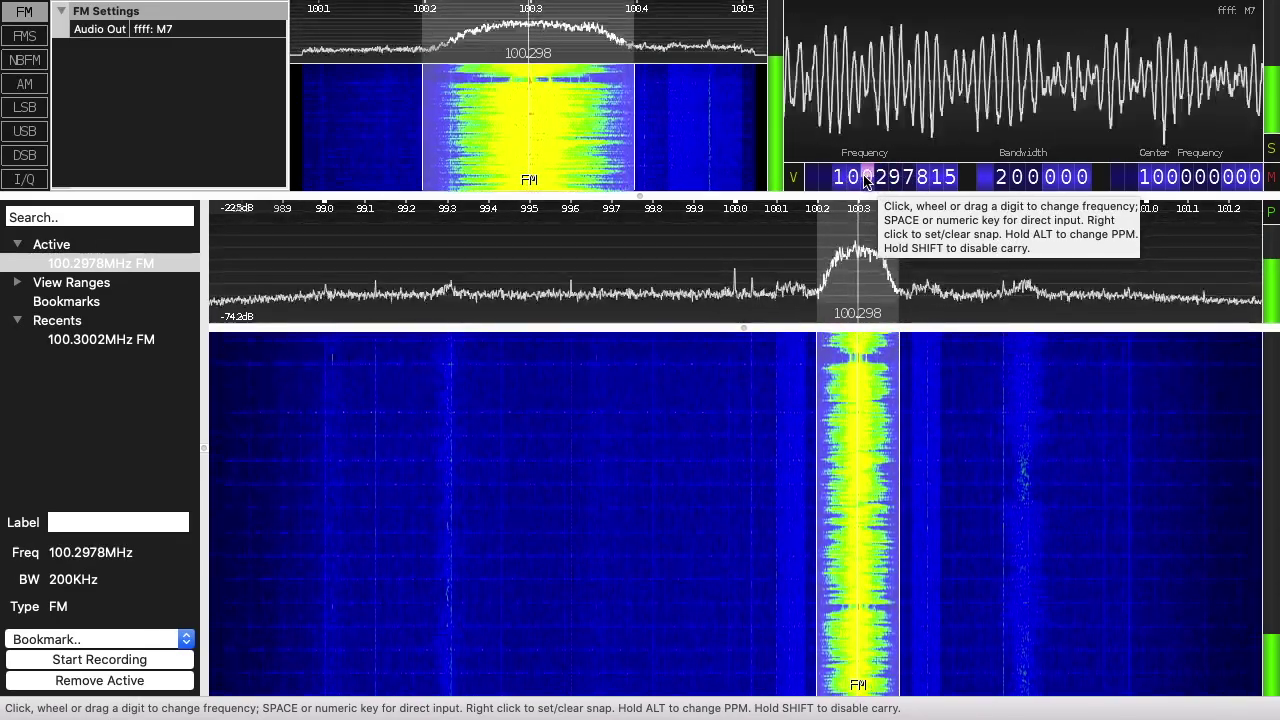
- Scroll the frequency up to 103.3978, then enter 103.3Mhz as the demodulator frequency
scroll(865, 178, "up", 1)
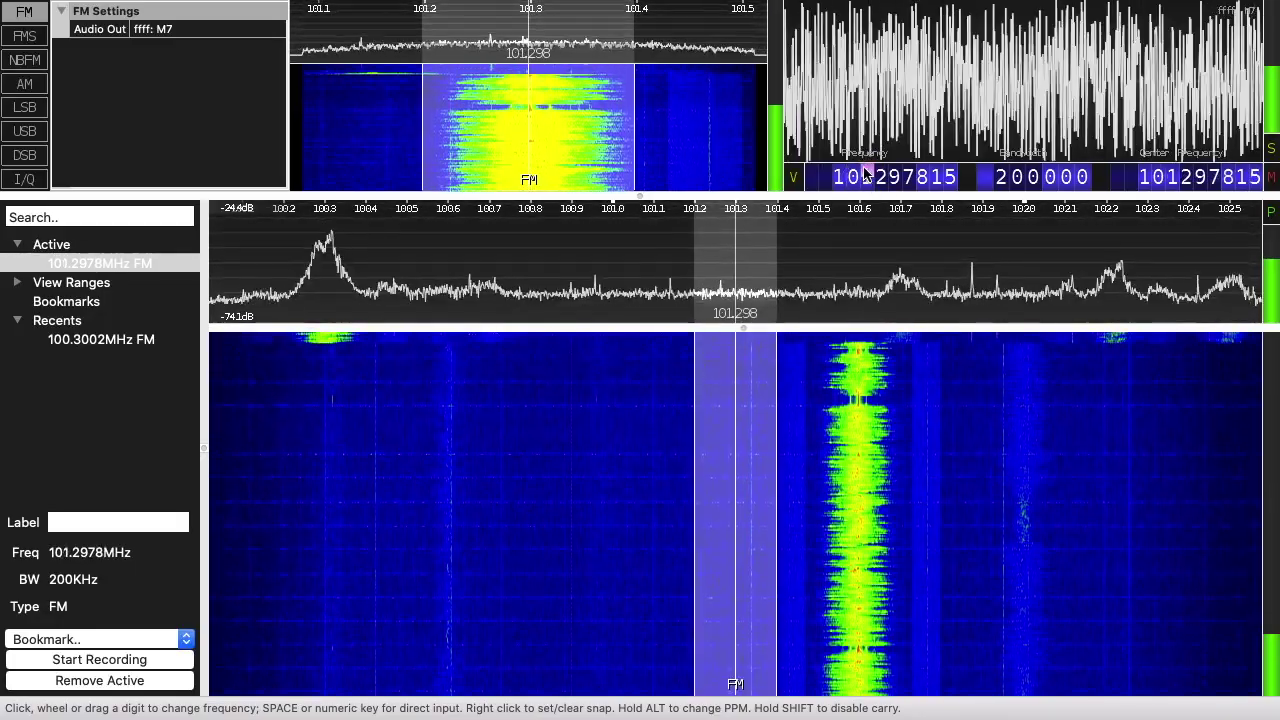
scroll(866, 180, "up", 1)
scroll(868, 180, "up", 1)
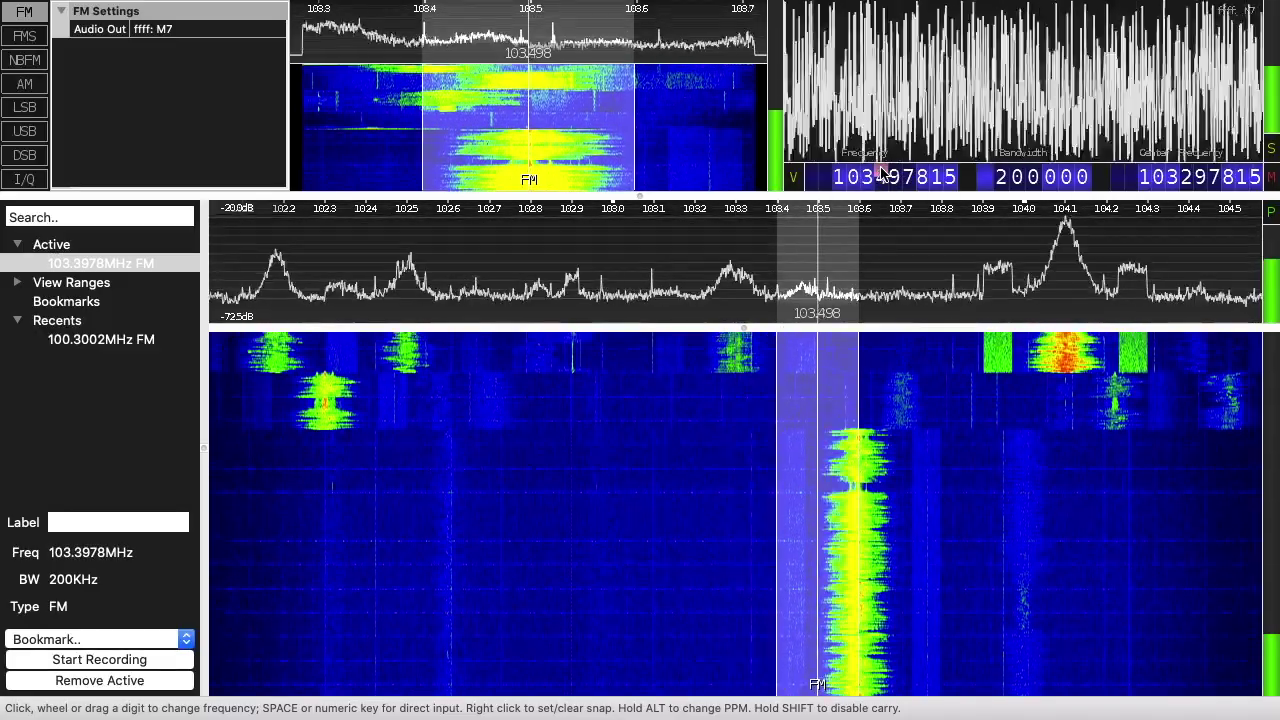
scroll(883, 177, "up", 1)
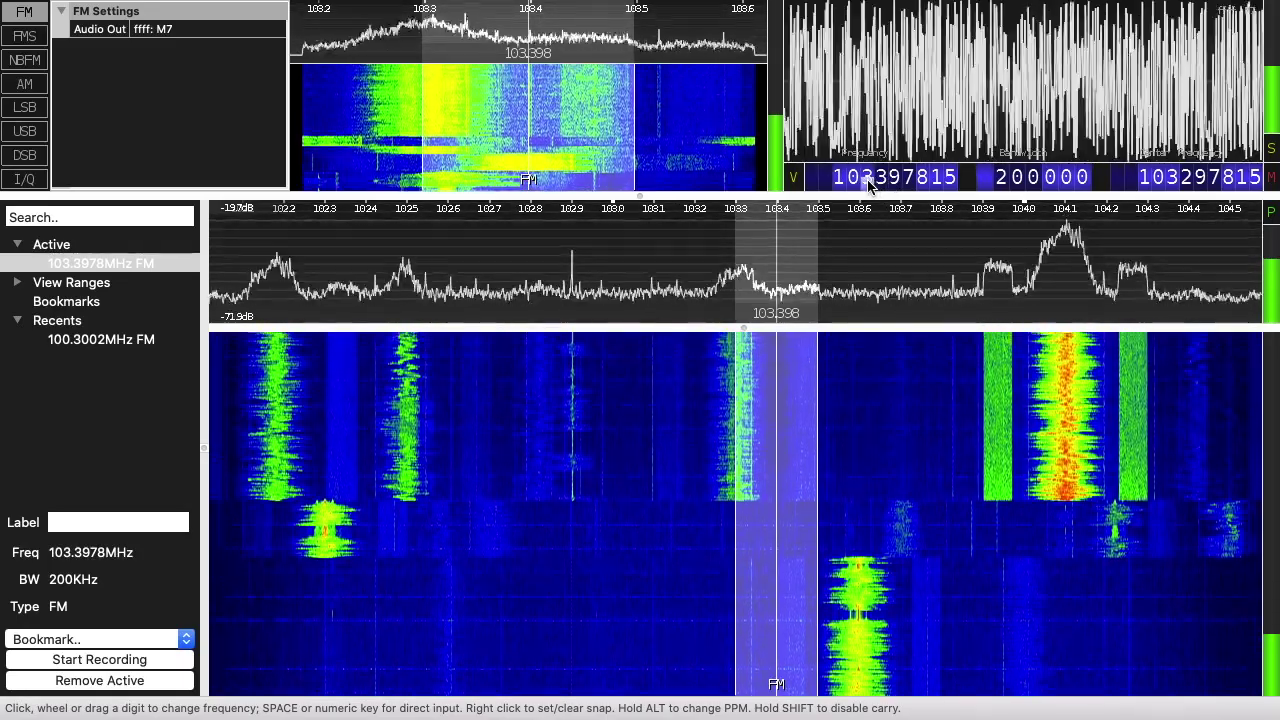
key("space")
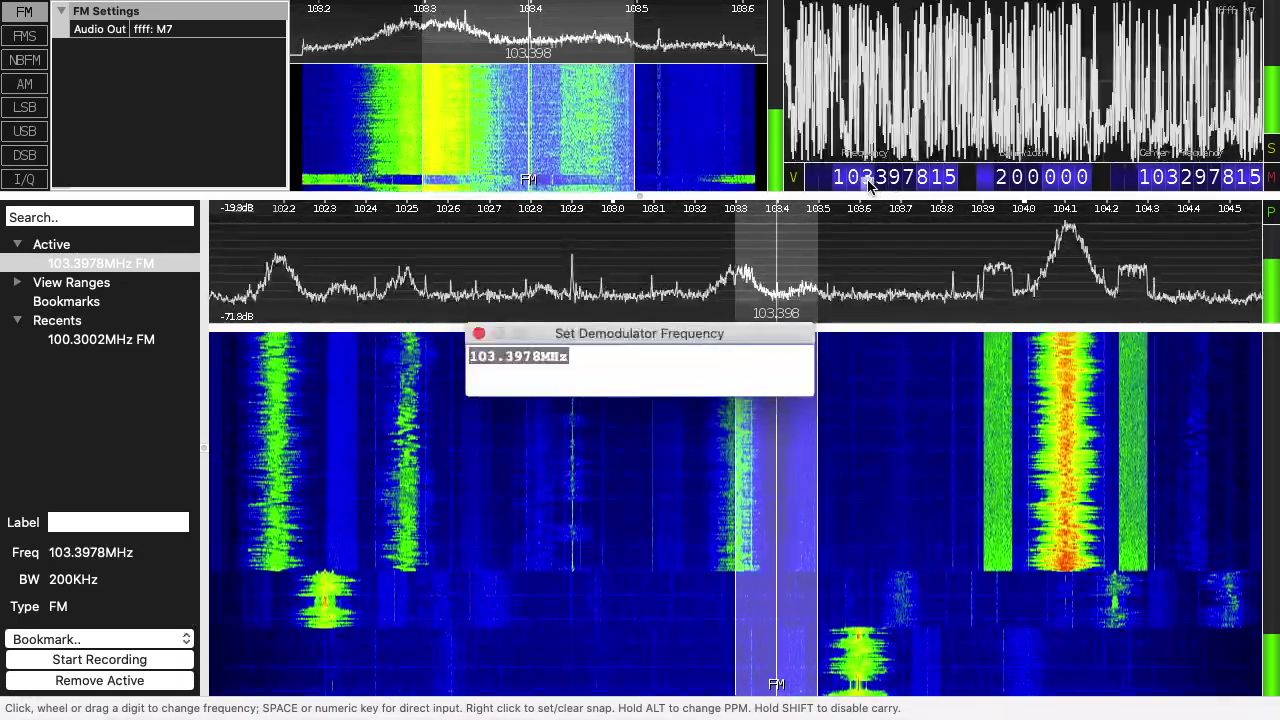
type("103.3Mhz")
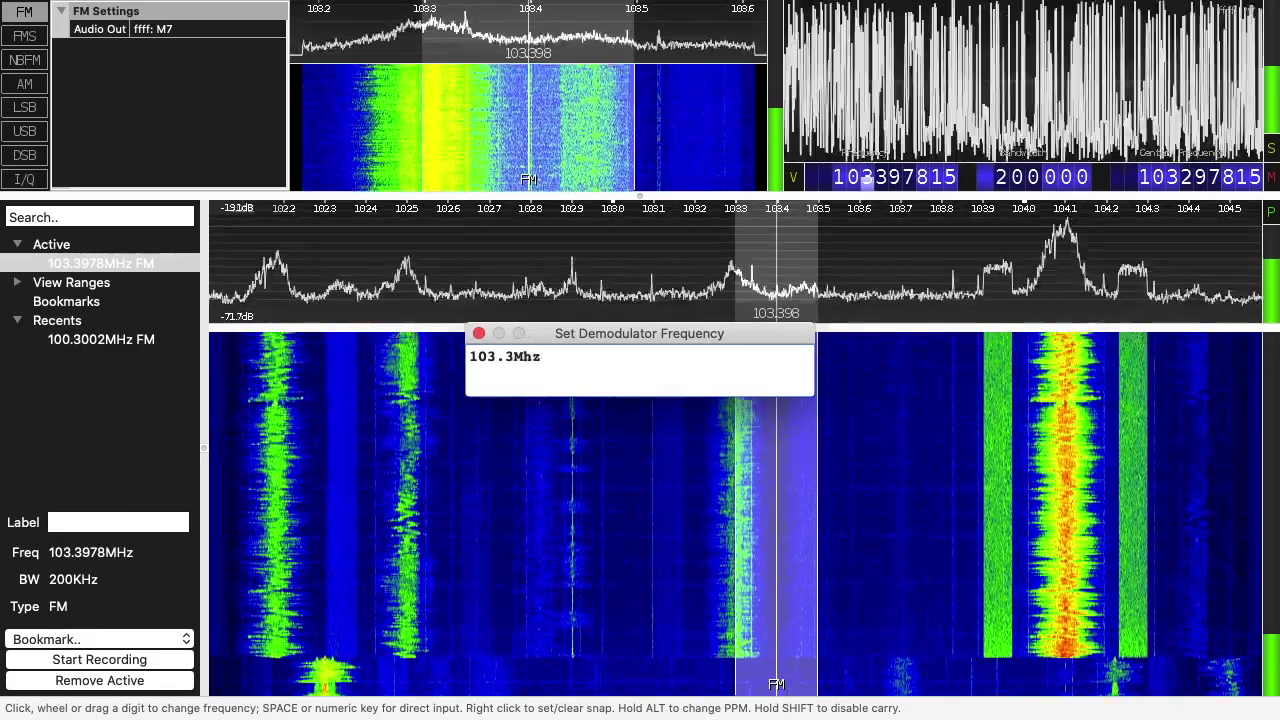
key("Return")
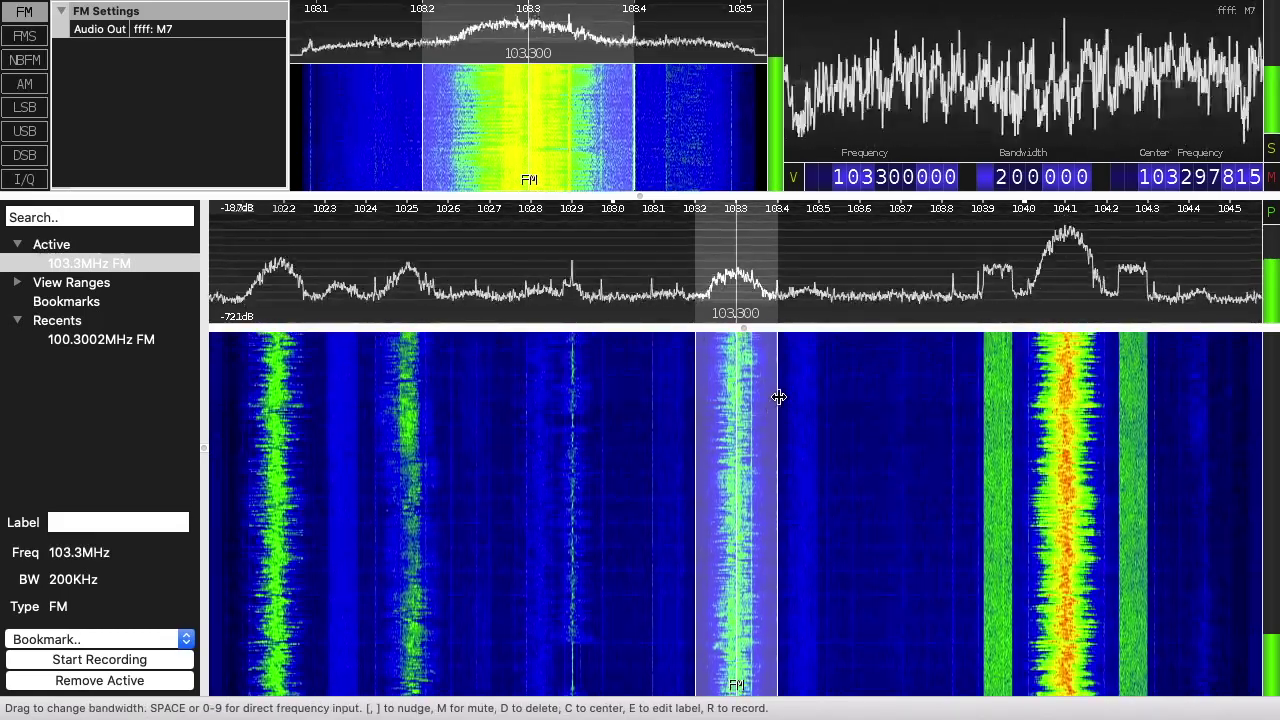
mouse_move(778, 397)
left_mouse_down()
mouse_move(851, 402)
mouse_move(800, 400)
left_mouse_up()
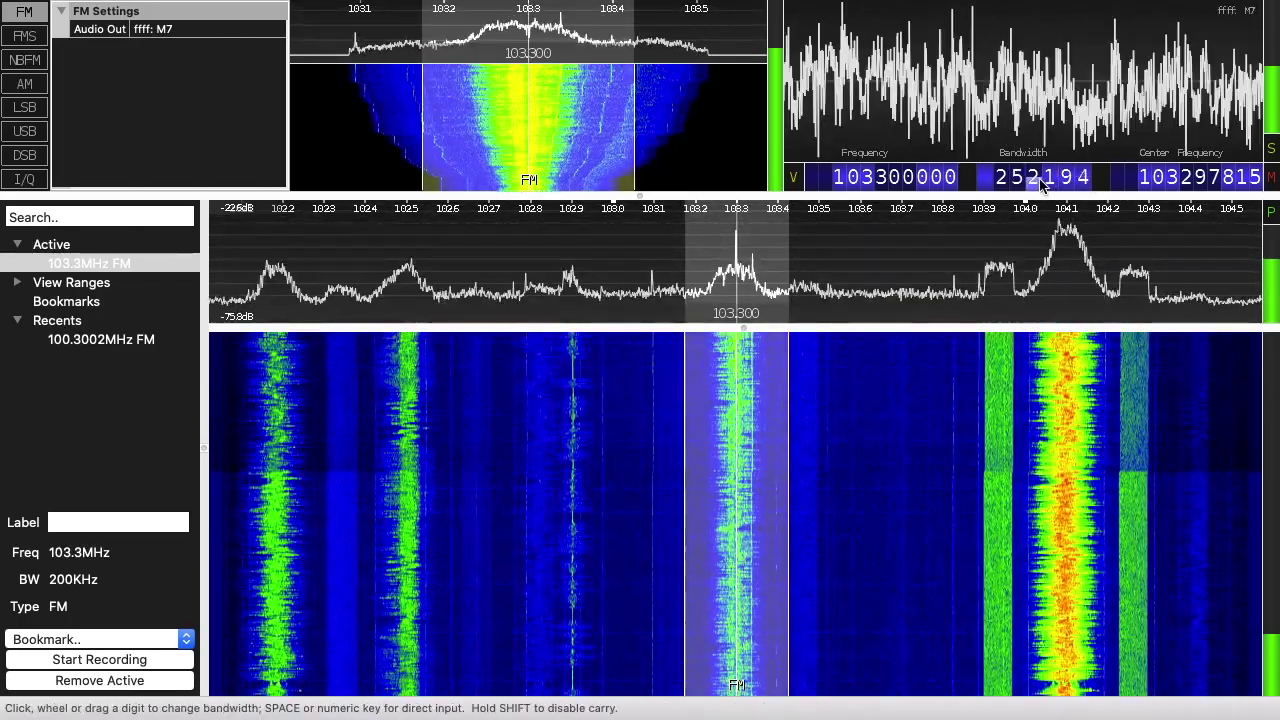
key("space")
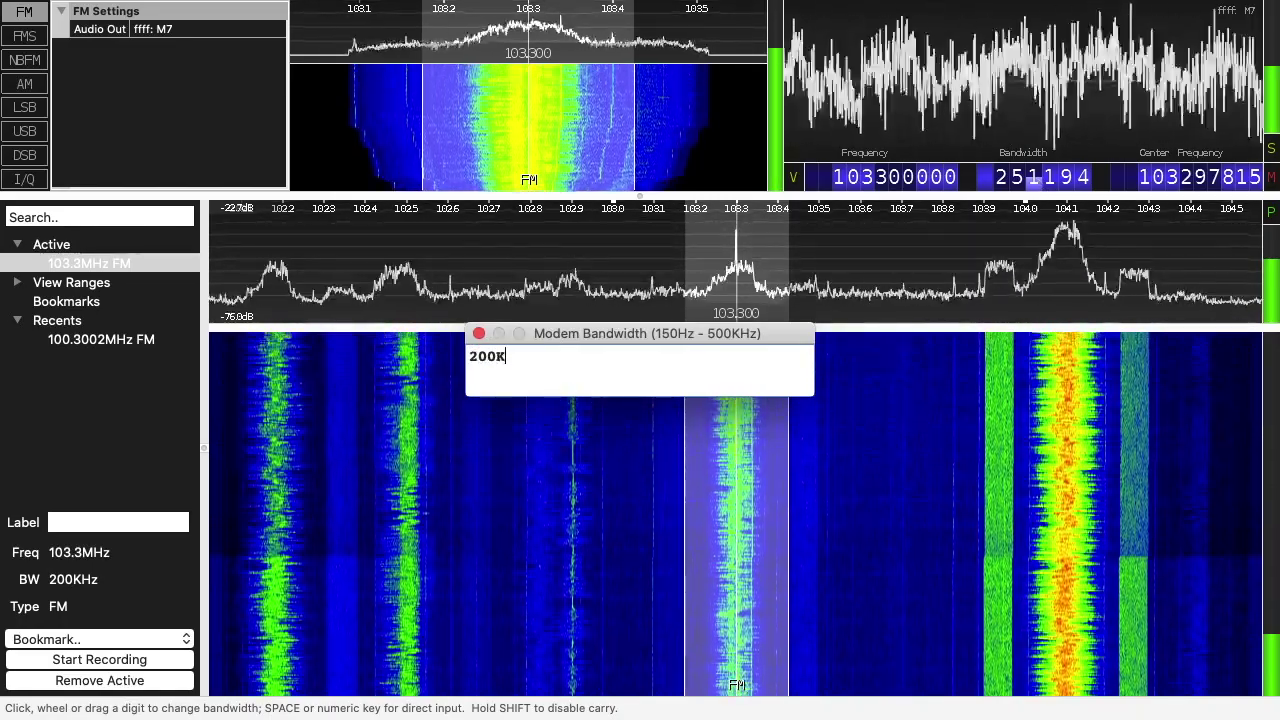
key("Return")
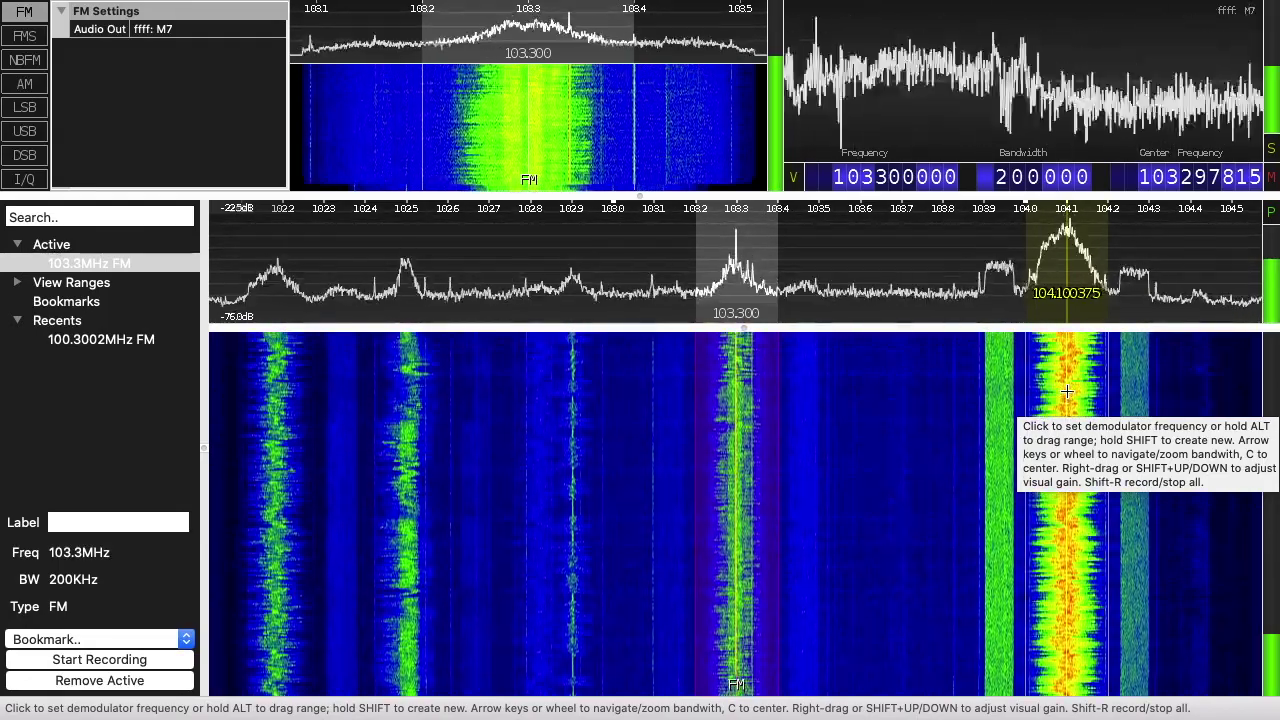
- Move the demodulator onto 104.1 MHz and shift the view toward higher FM frequencies
left_click(1067, 391)
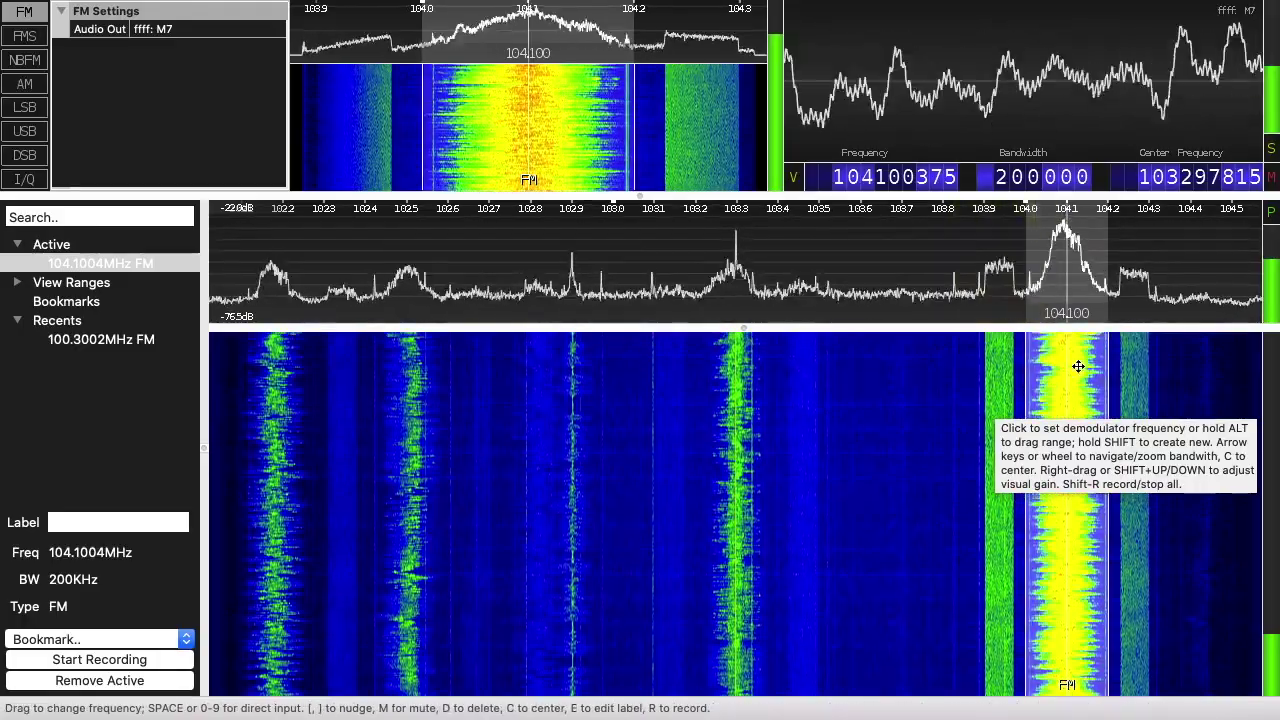
left_click_drag(923, 240, 640, 265)
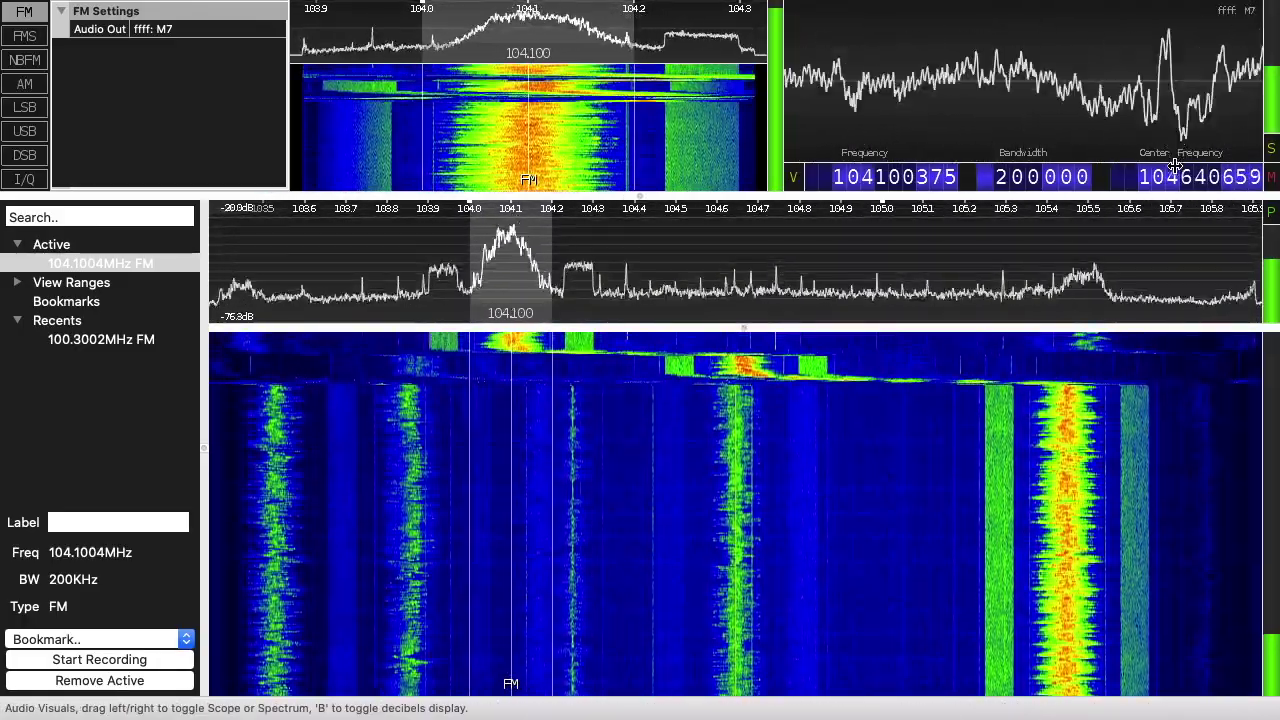
mouse_move(994, 269)
left_mouse_down()
mouse_move(600, 285)
mouse_move(941, 280)
mouse_move(735, 282)
left_mouse_up()
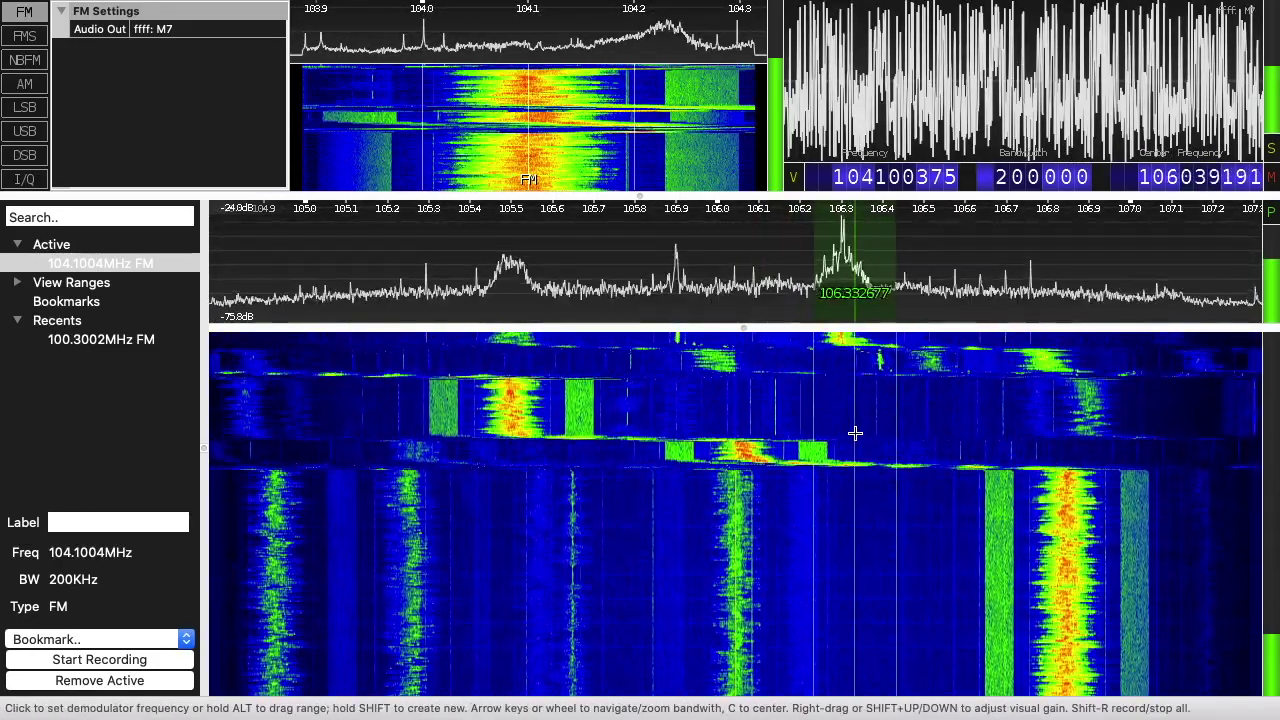
- Add an FM demodulator on the 106.3 MHz station and make the spectrum panel taller
left_click(740, 451)
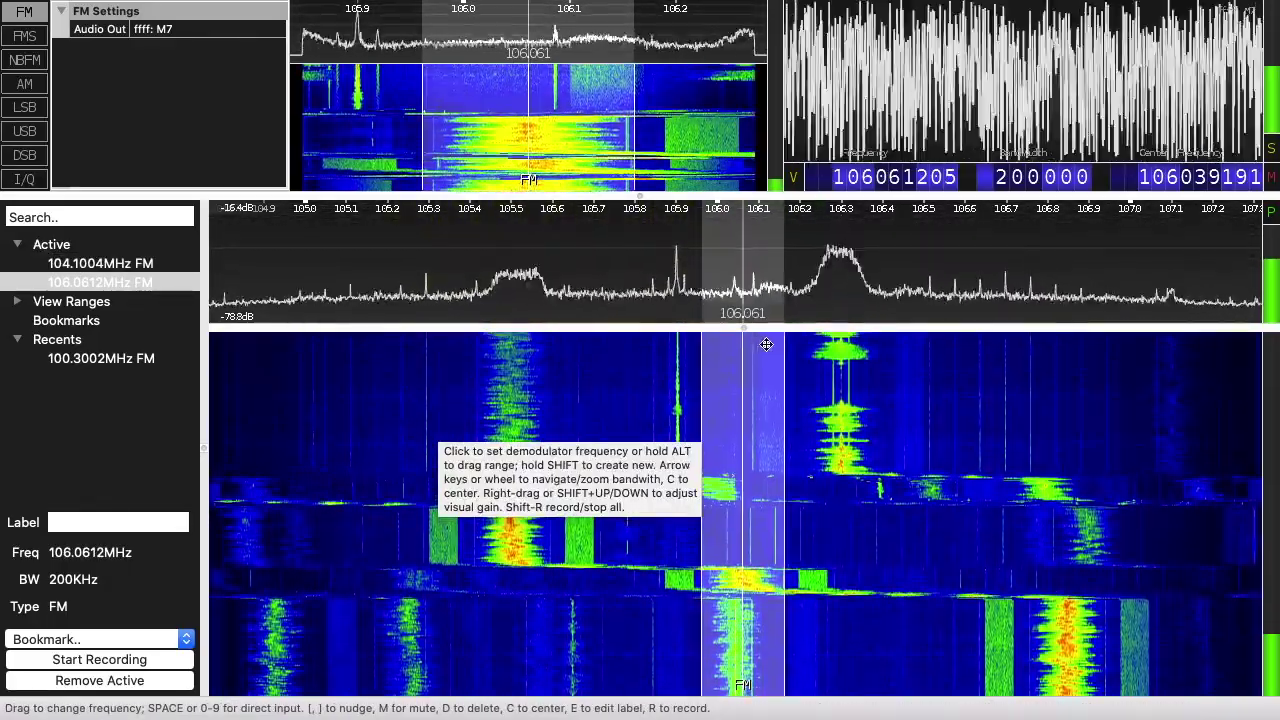
left_click(840, 349)
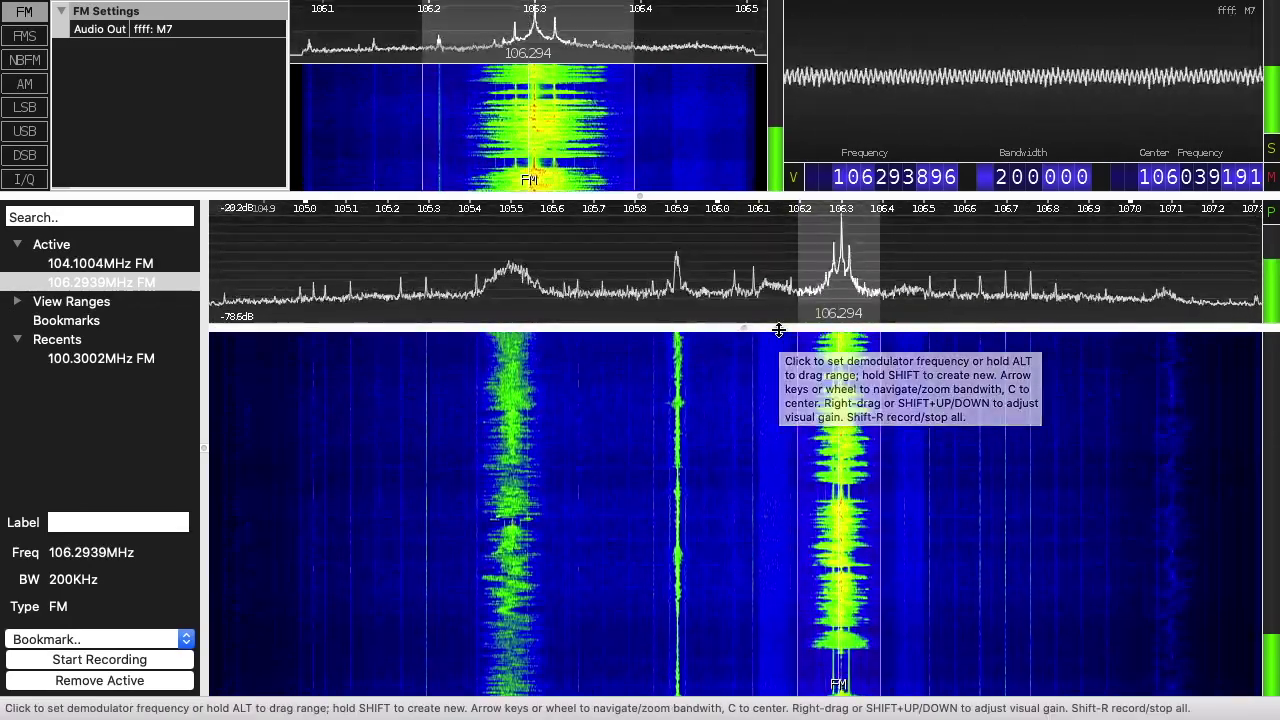
left_click_drag(778, 330, 762, 366)
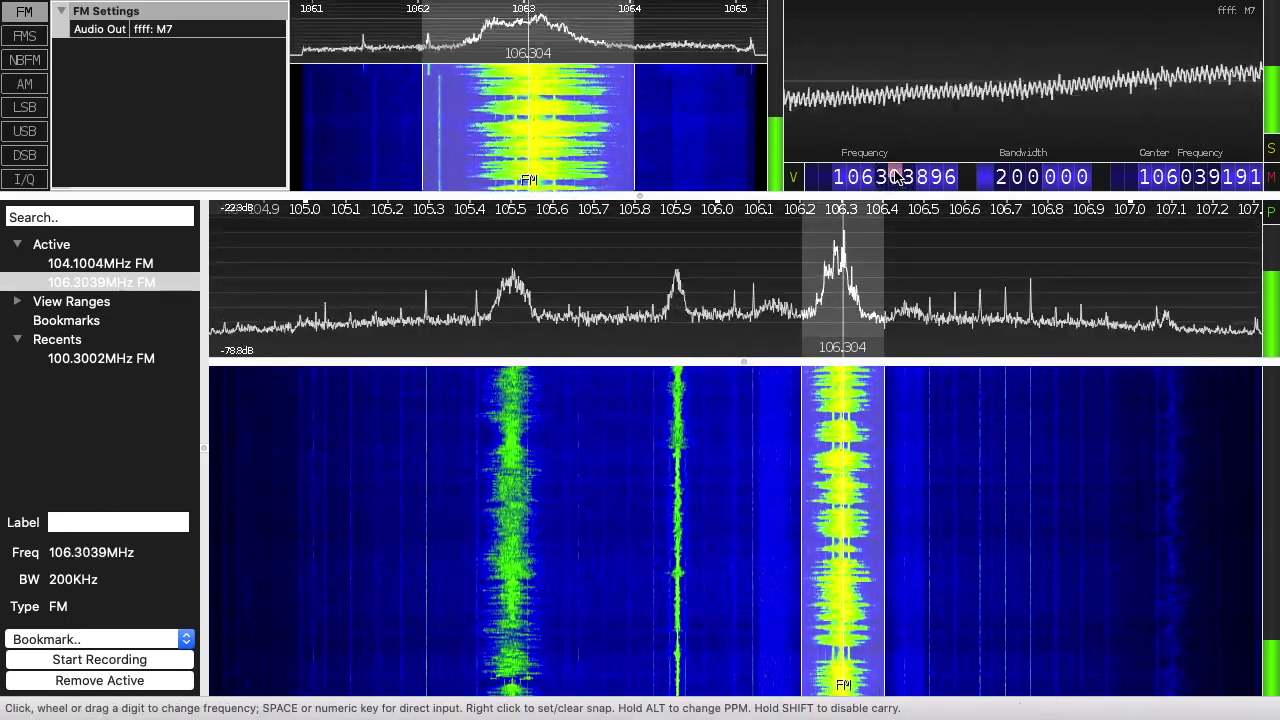
- Enter 103.3 as the demodulator frequency and bookmark it in a new 'FM Radio Stations' group
key("space")
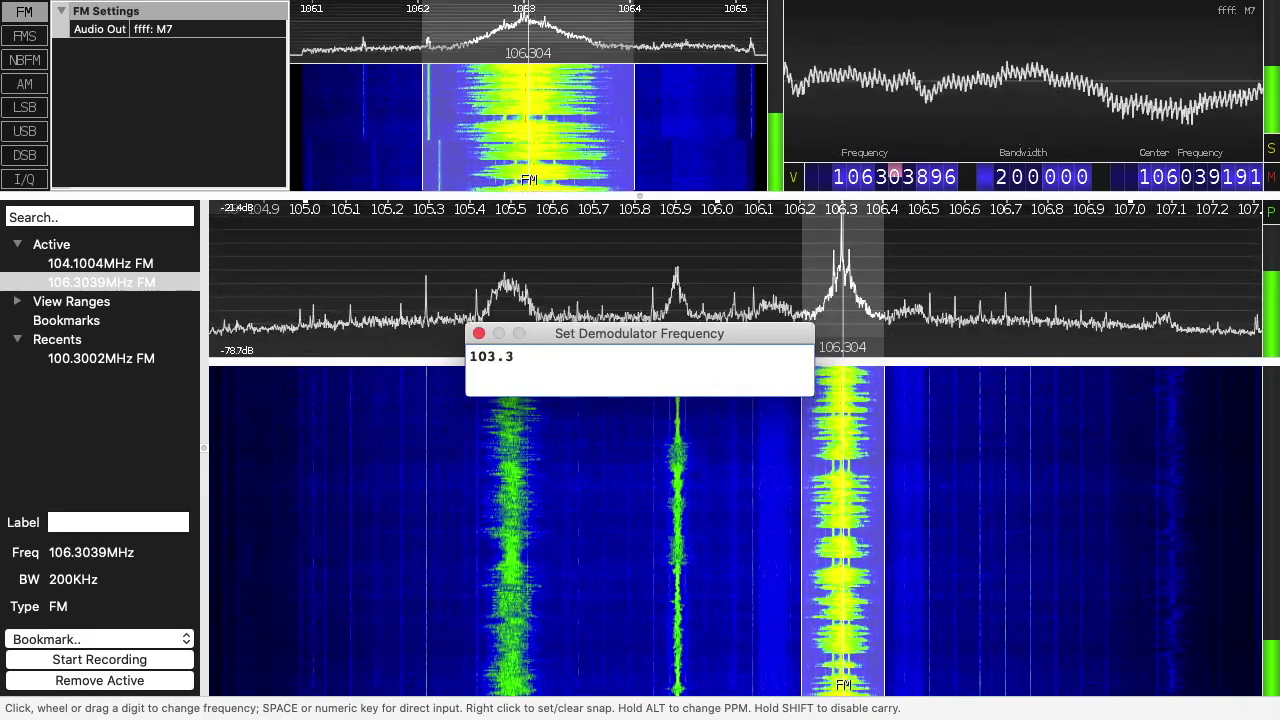
key("Return")
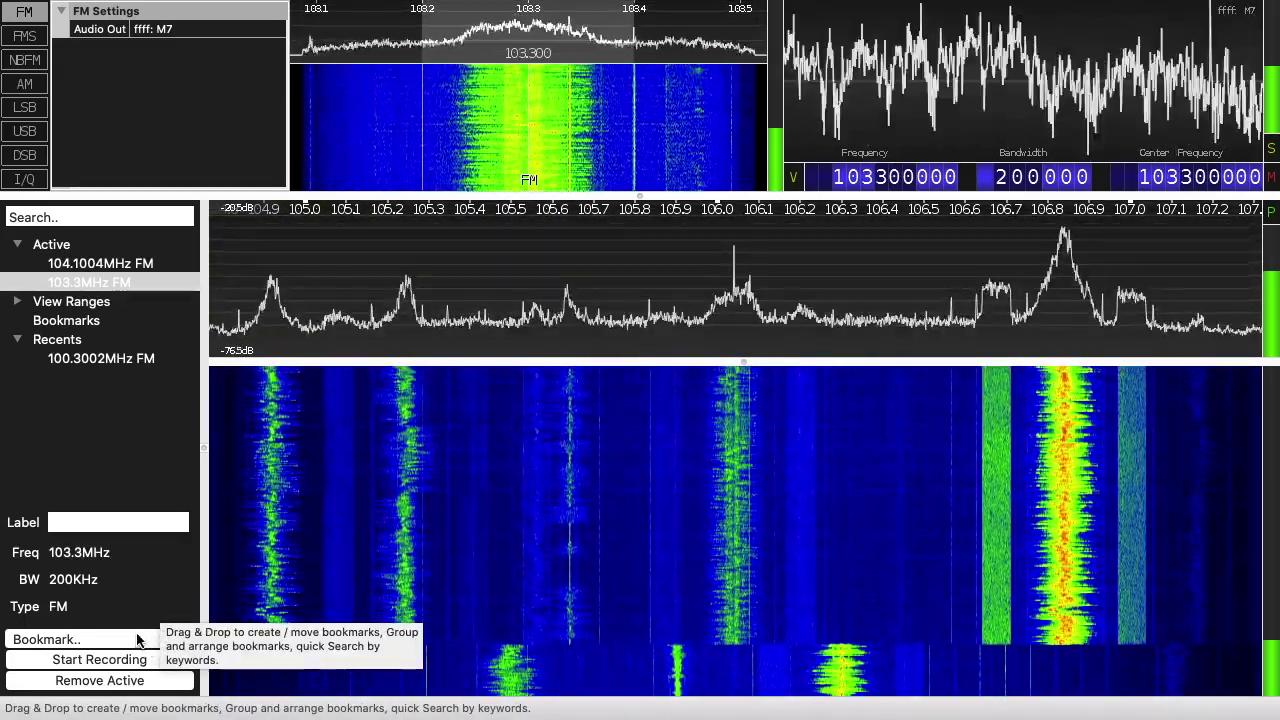
left_click(138, 640)
left_click(128, 658)
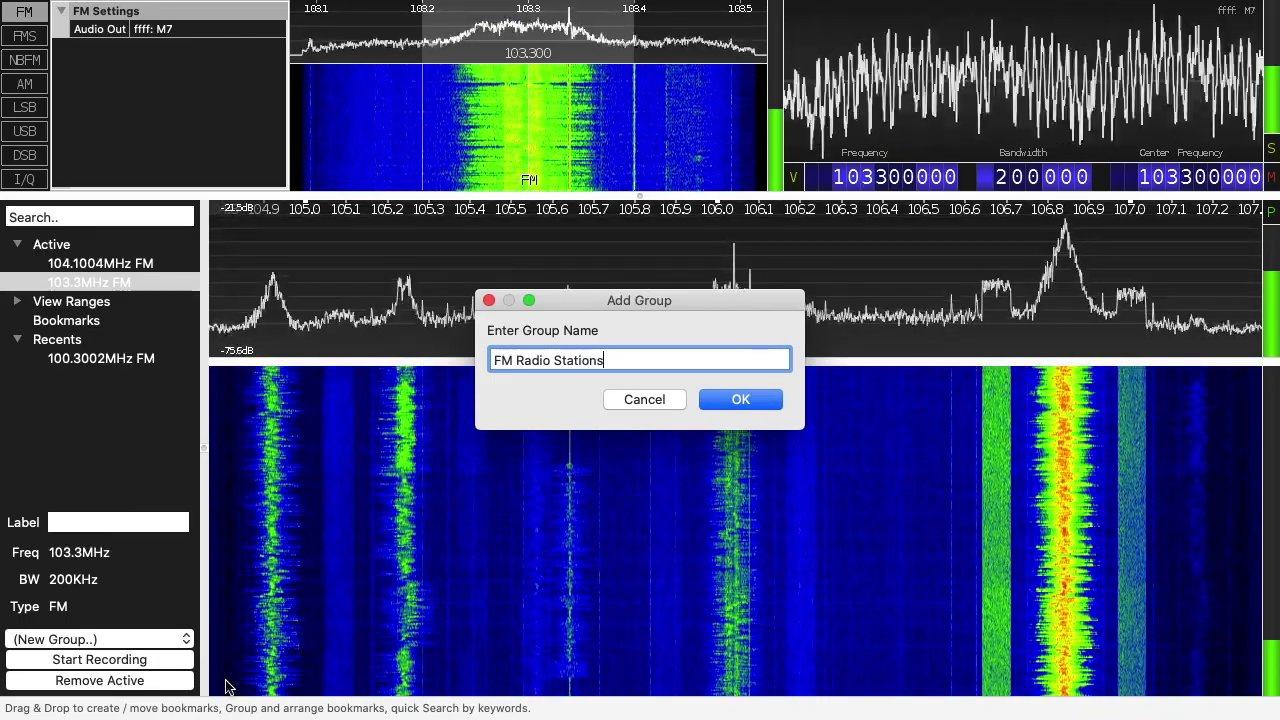
left_click(724, 400)
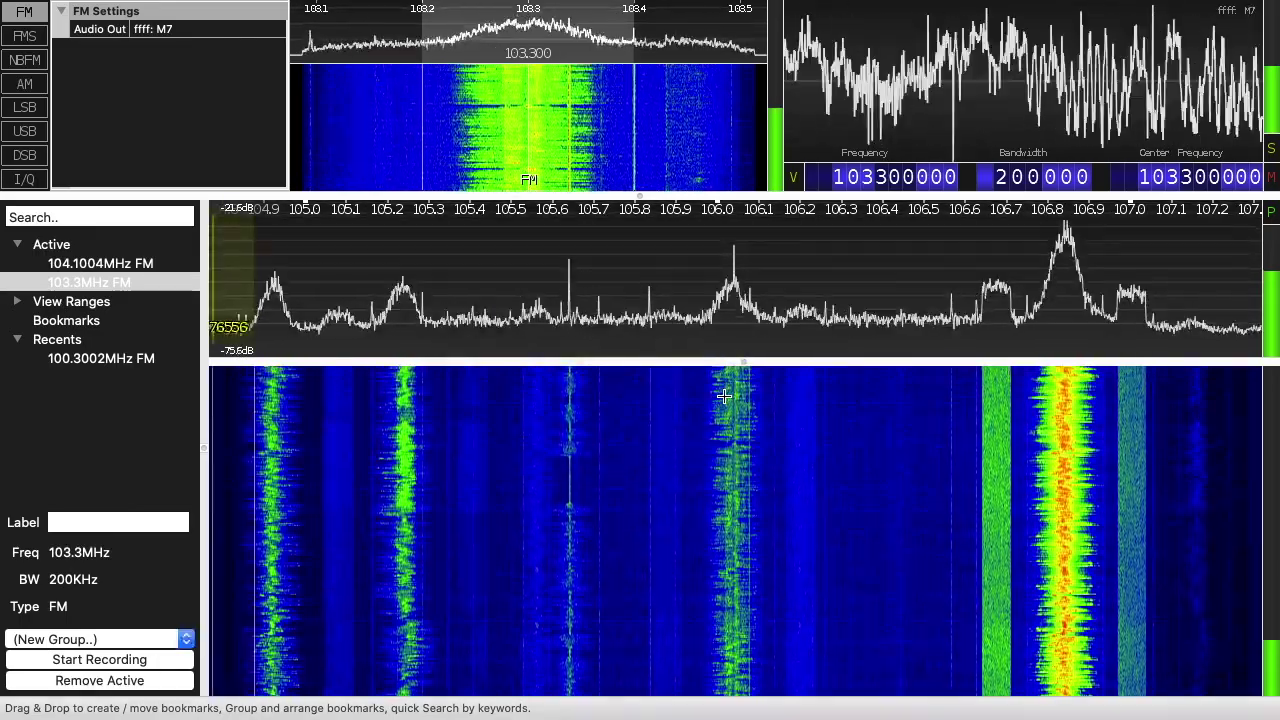
left_click(105, 362)
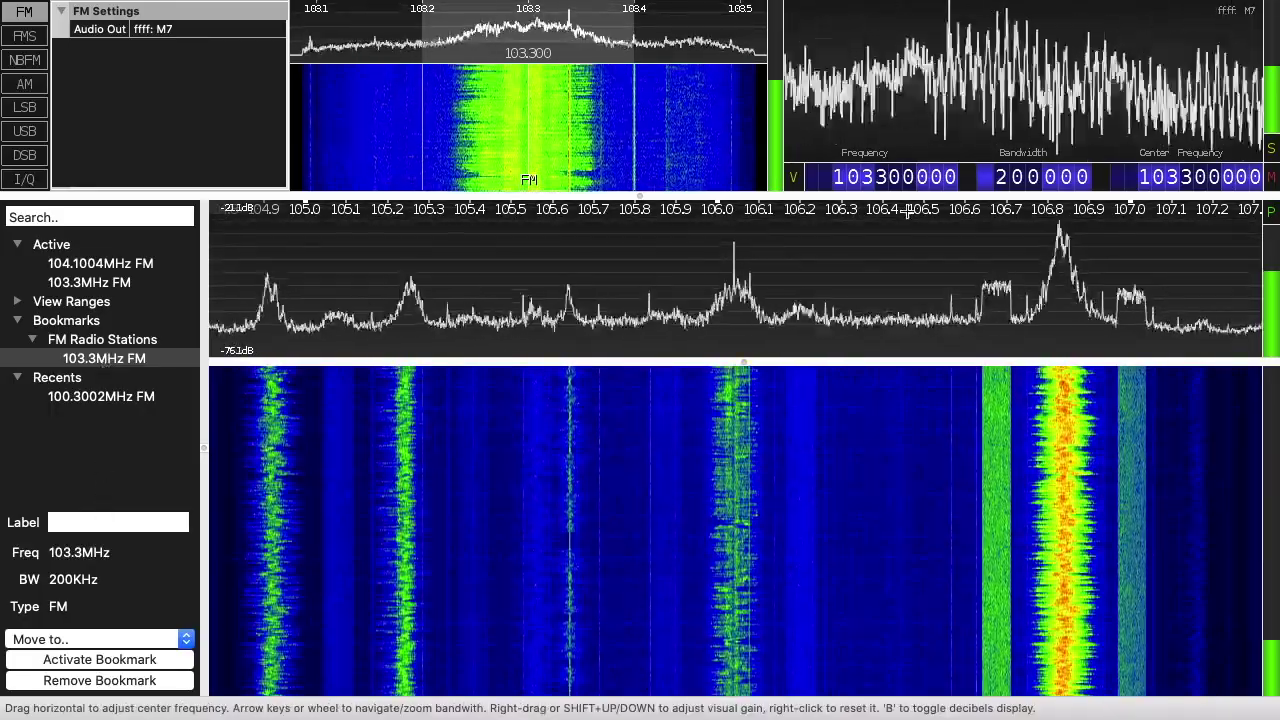
- Retune to 107.5MHz and add it as a bookmark in the FM Radio Stations group
left_click(880, 183)
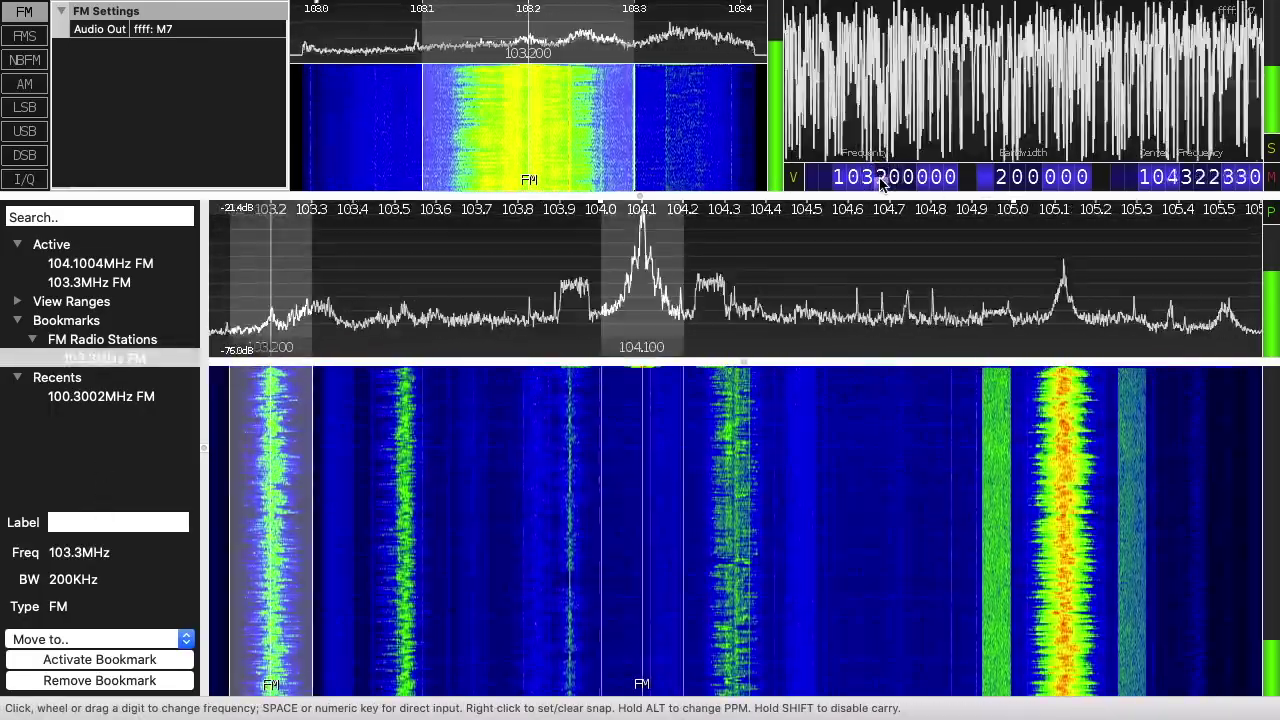
key("space")
type("10")
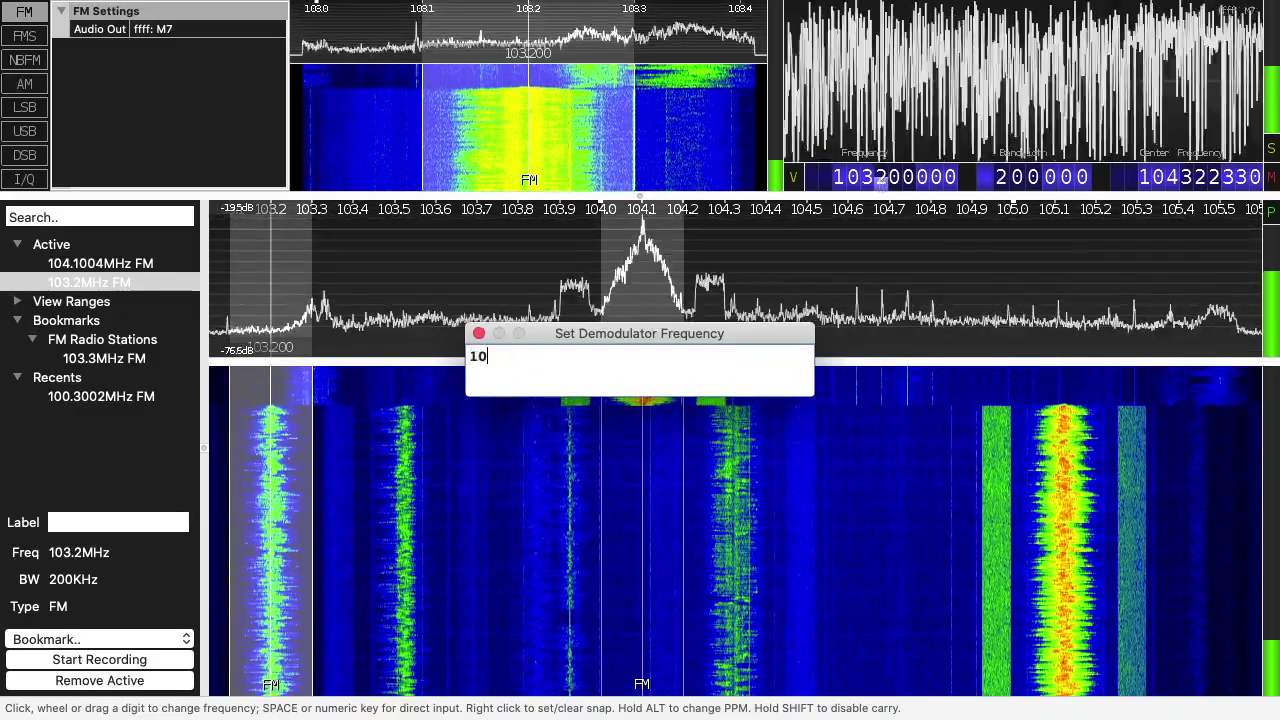
type("7.5MHz")
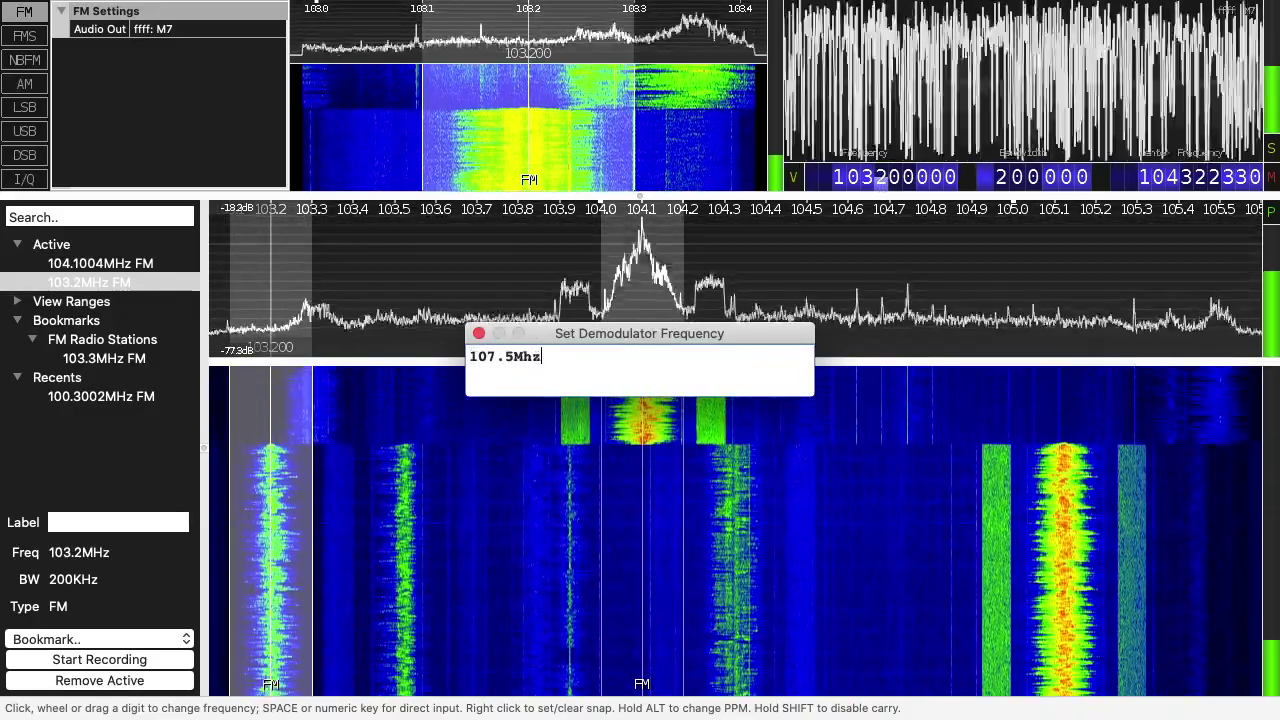
key("Return")
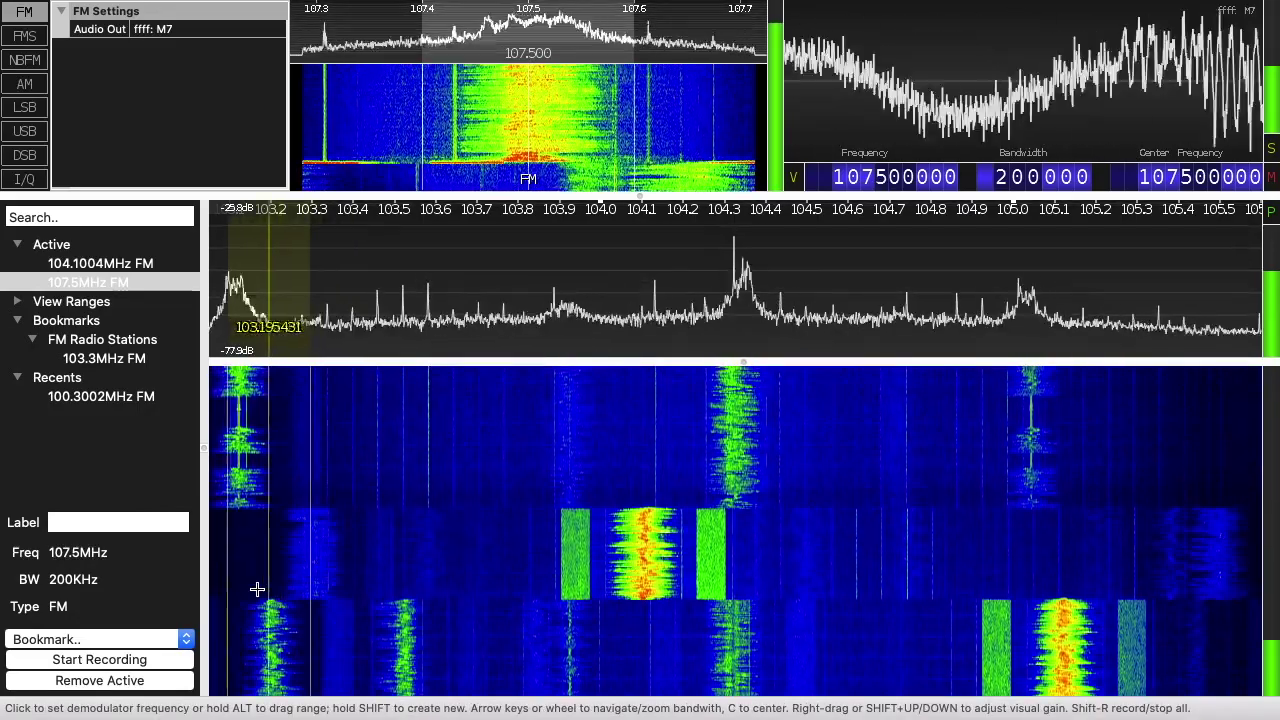
left_click(186, 640)
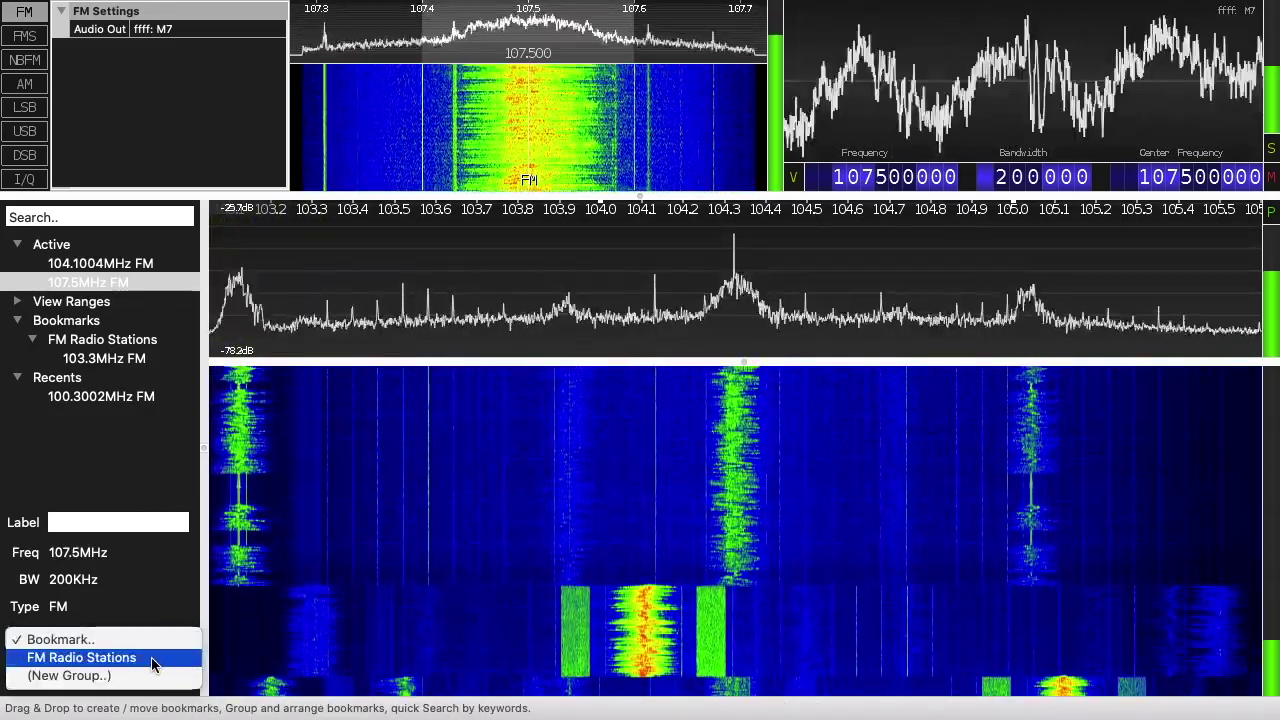
left_click(151, 657)
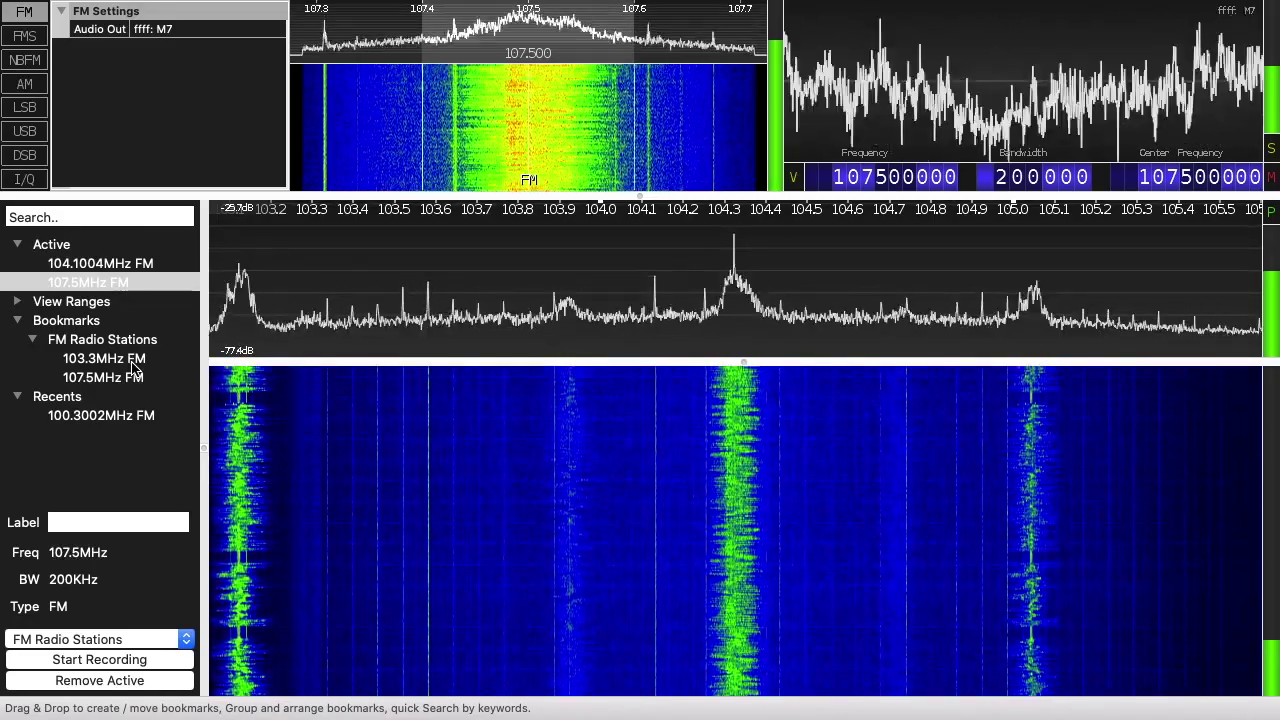
- In Safari, close the GitHub releases window and scroll weatherUSA's NOAA Weather Radio station frequencies
key("super+Tab")
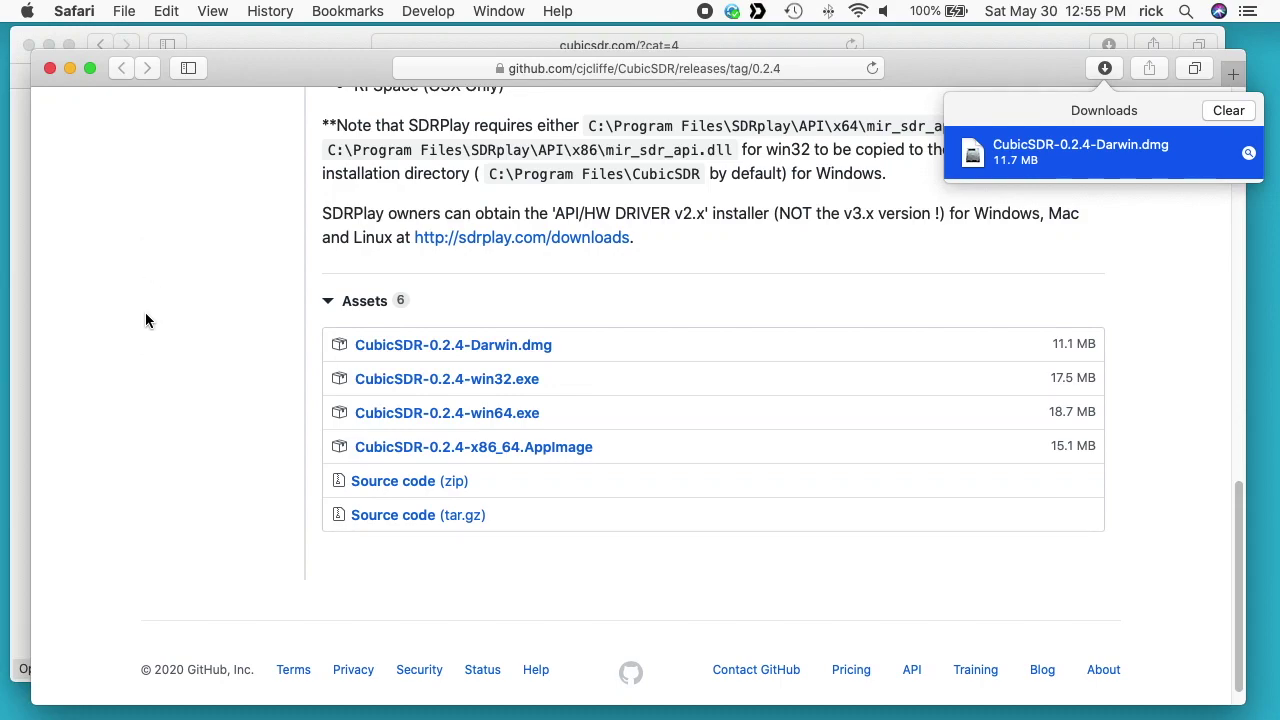
key("super+w")
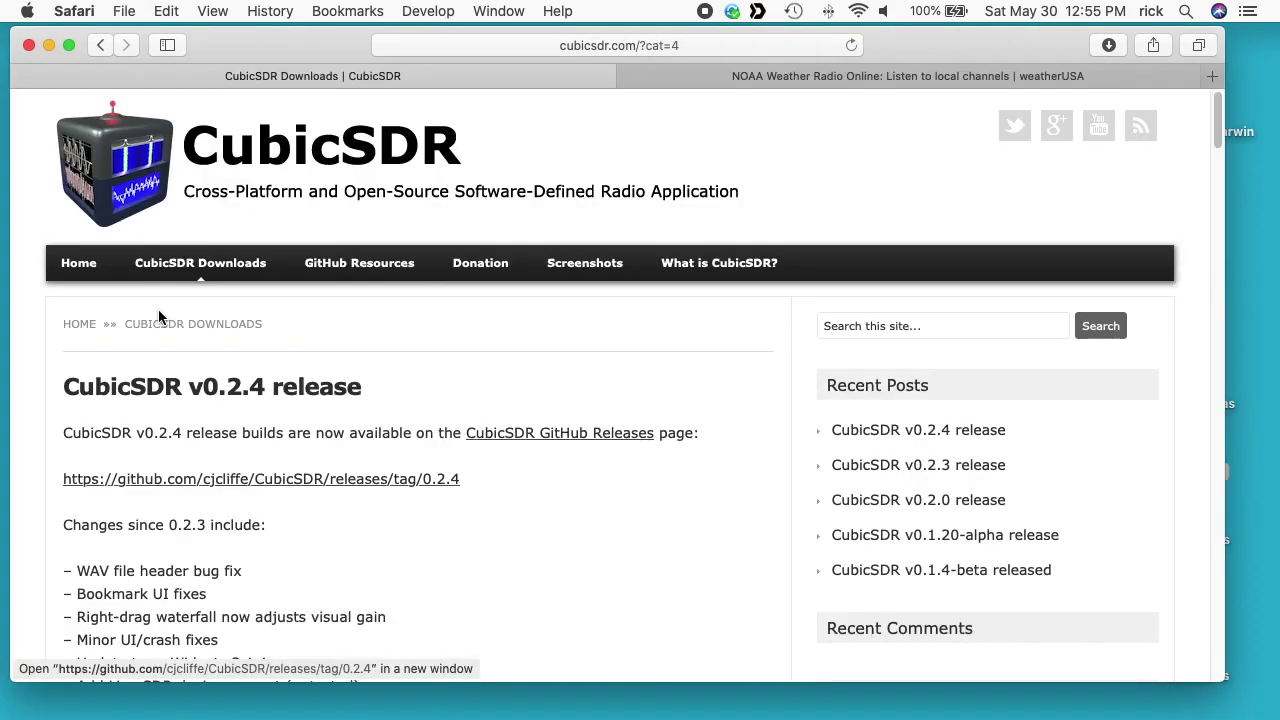
left_click(809, 77)
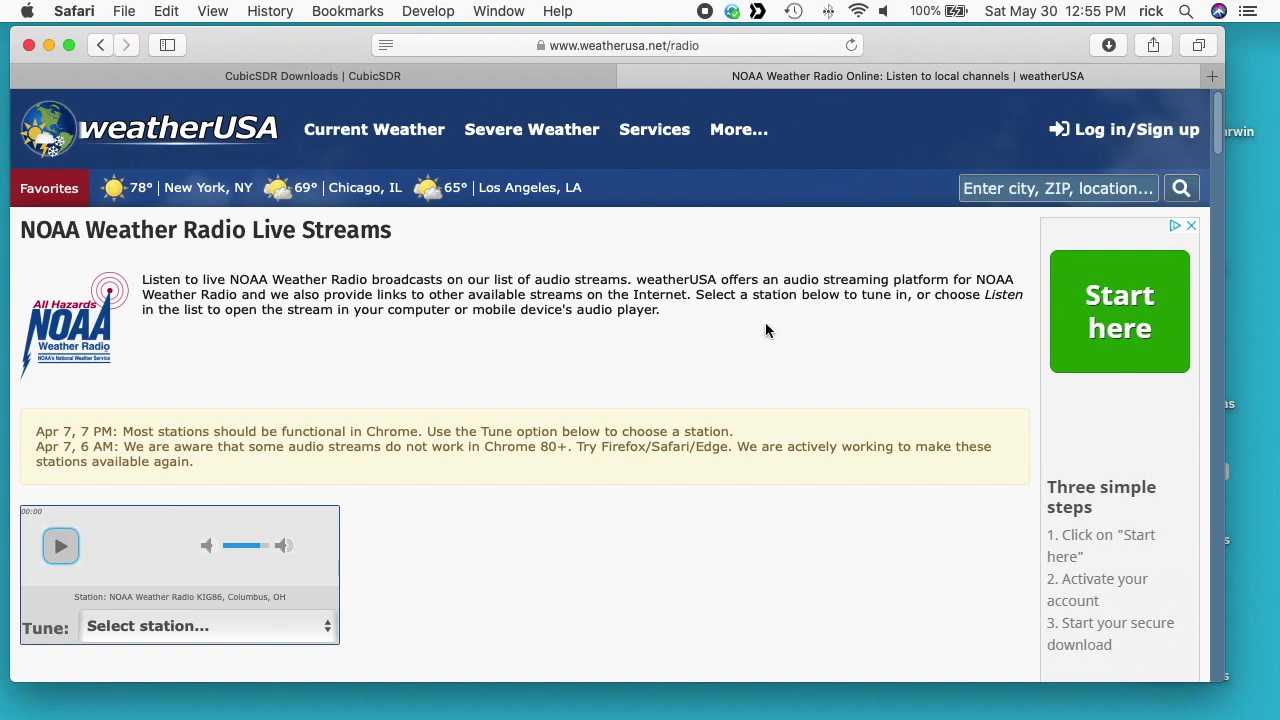
scroll(767, 330, "down", 10)
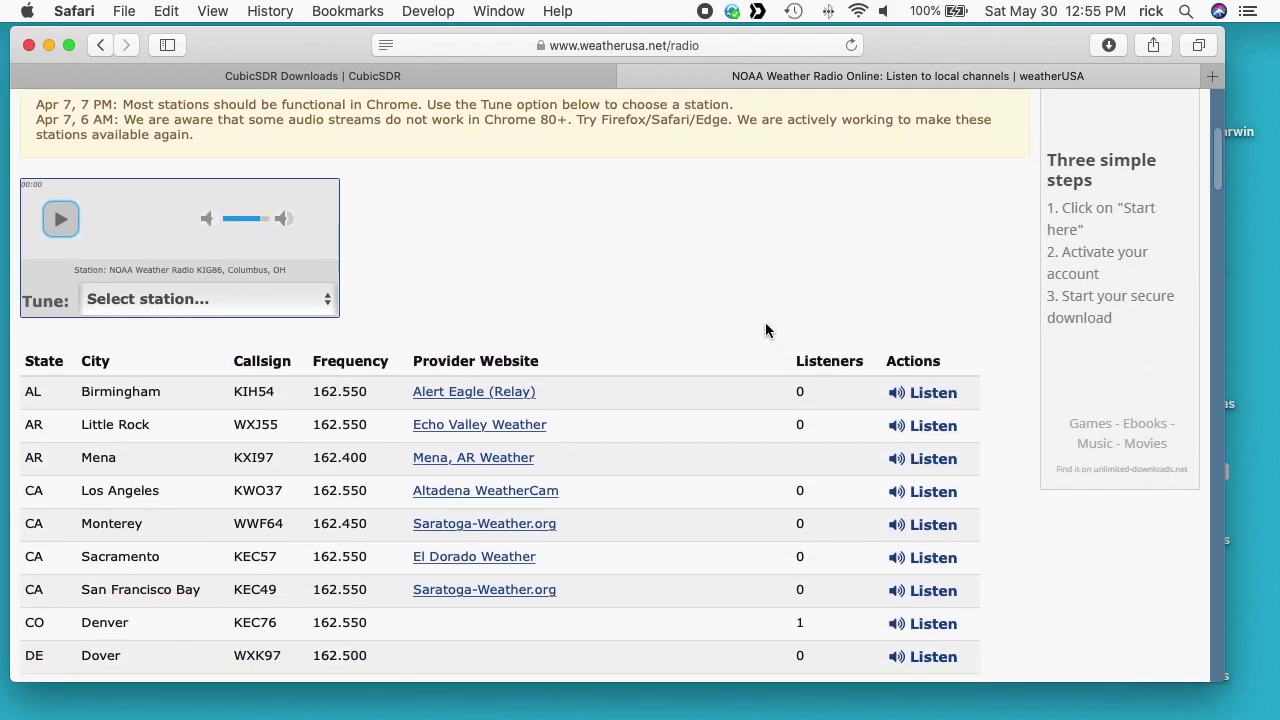
scroll(455, 462, "down", 3)
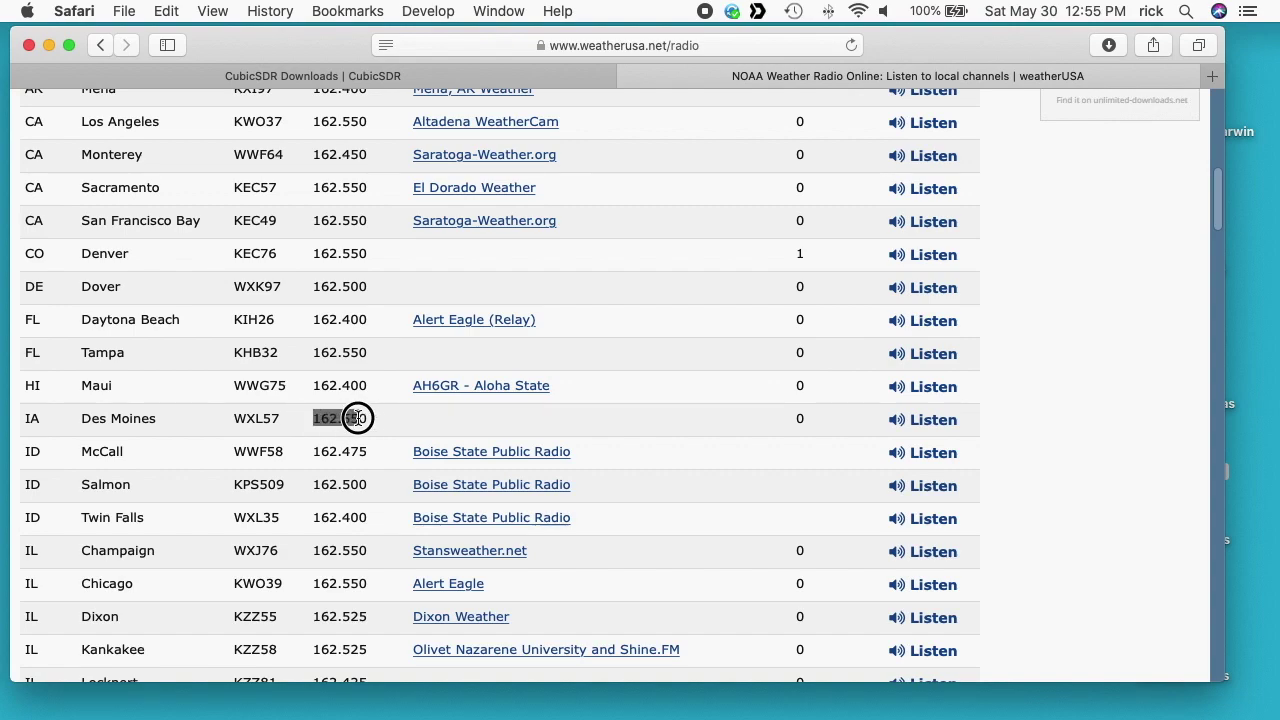
- Back in CubicSDR, enter 162.550Mhz as the active demodulator's frequency
mouse_move(1, 2)
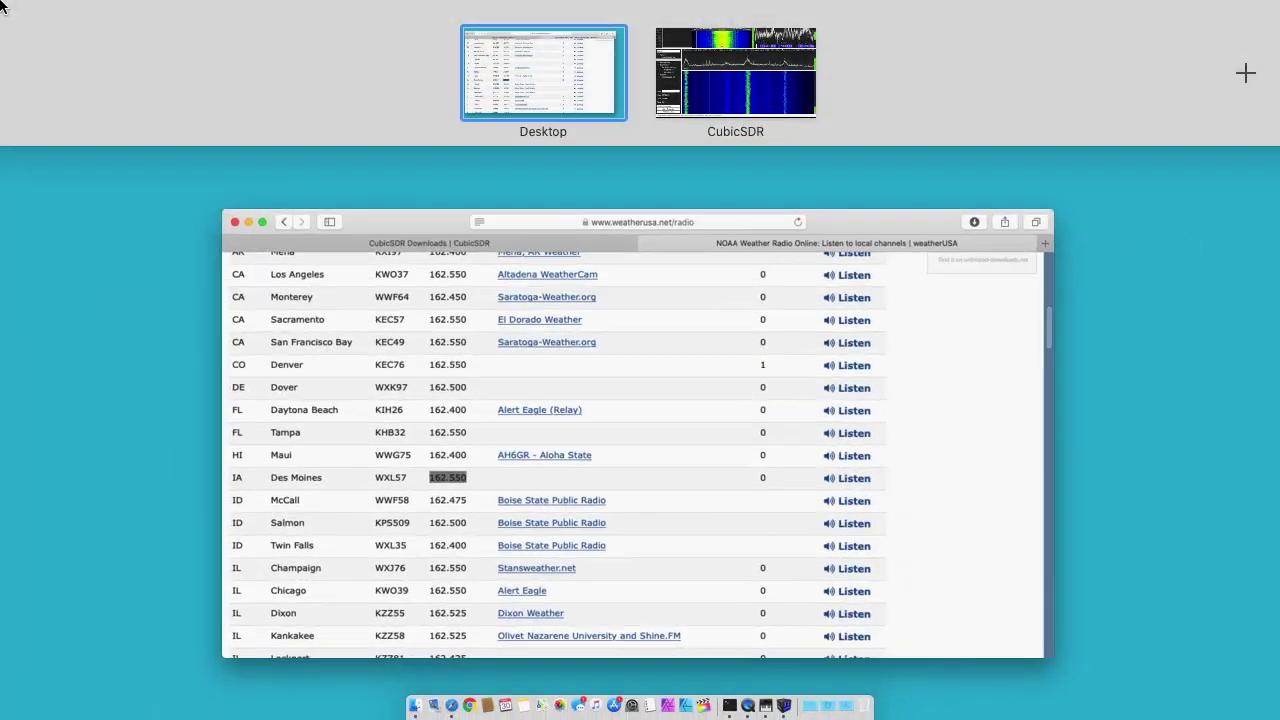
left_click(743, 60)
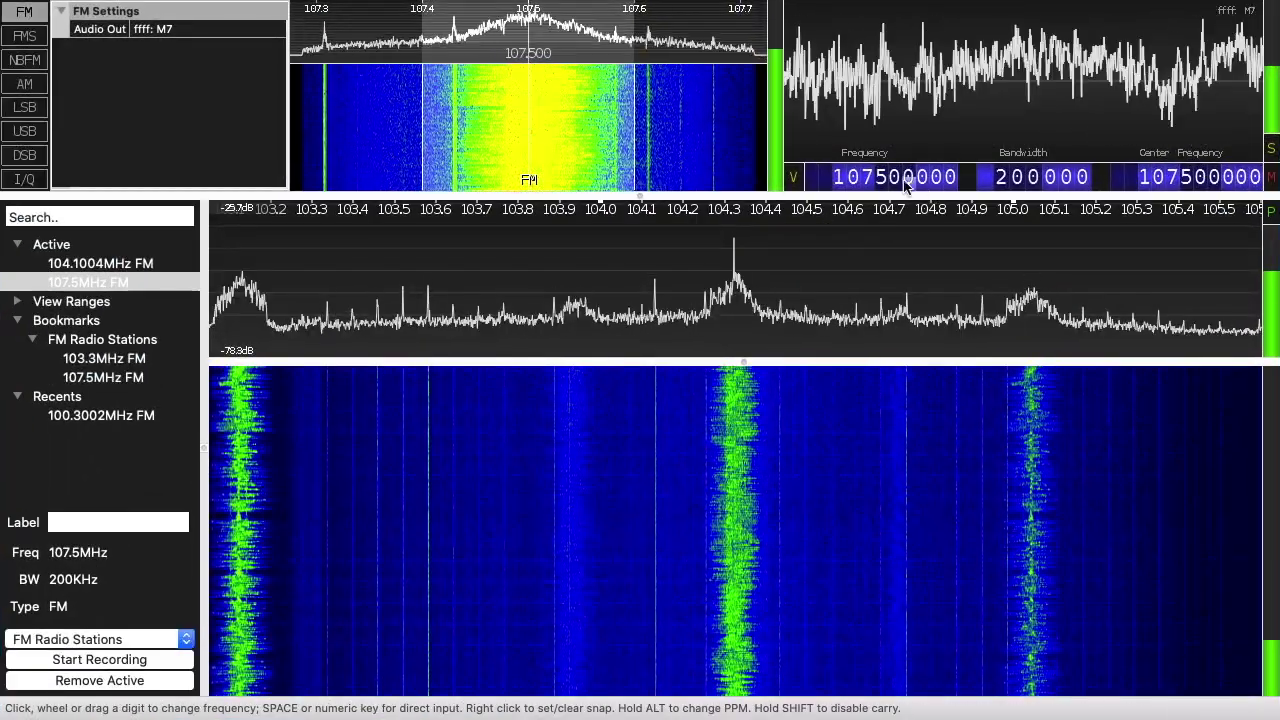
left_click(875, 182)
key("space")
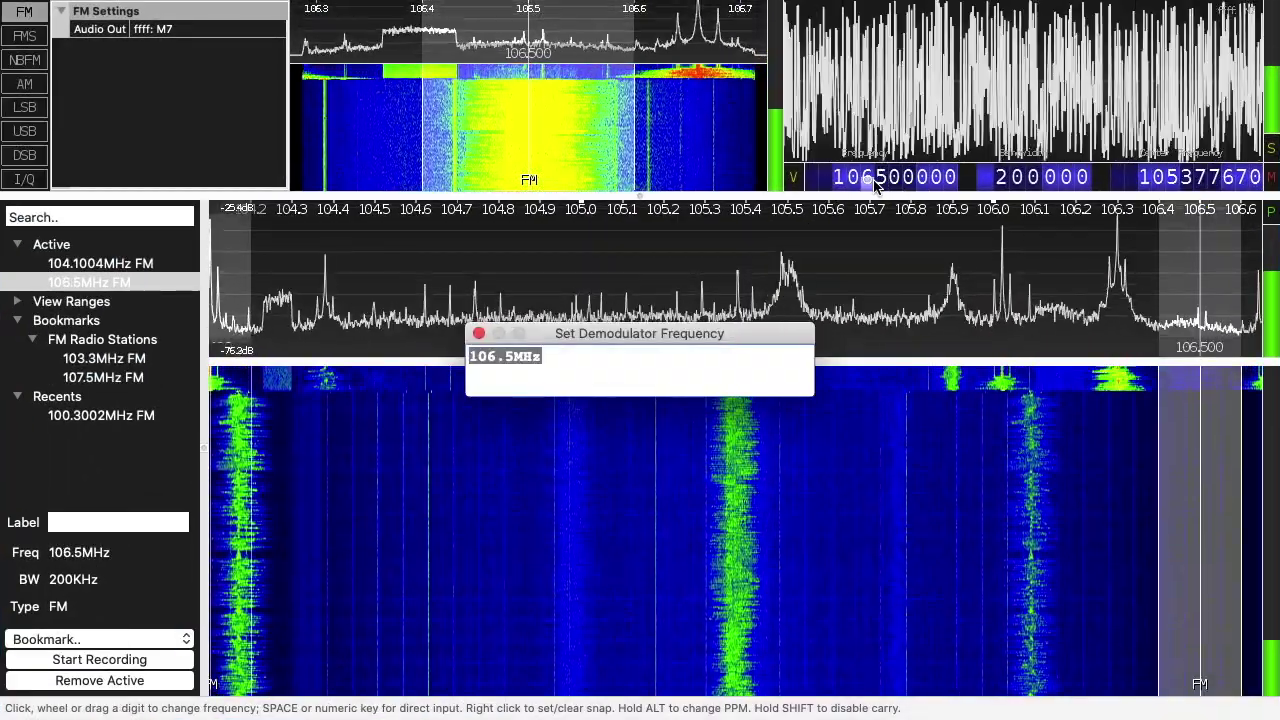
type("162.550")
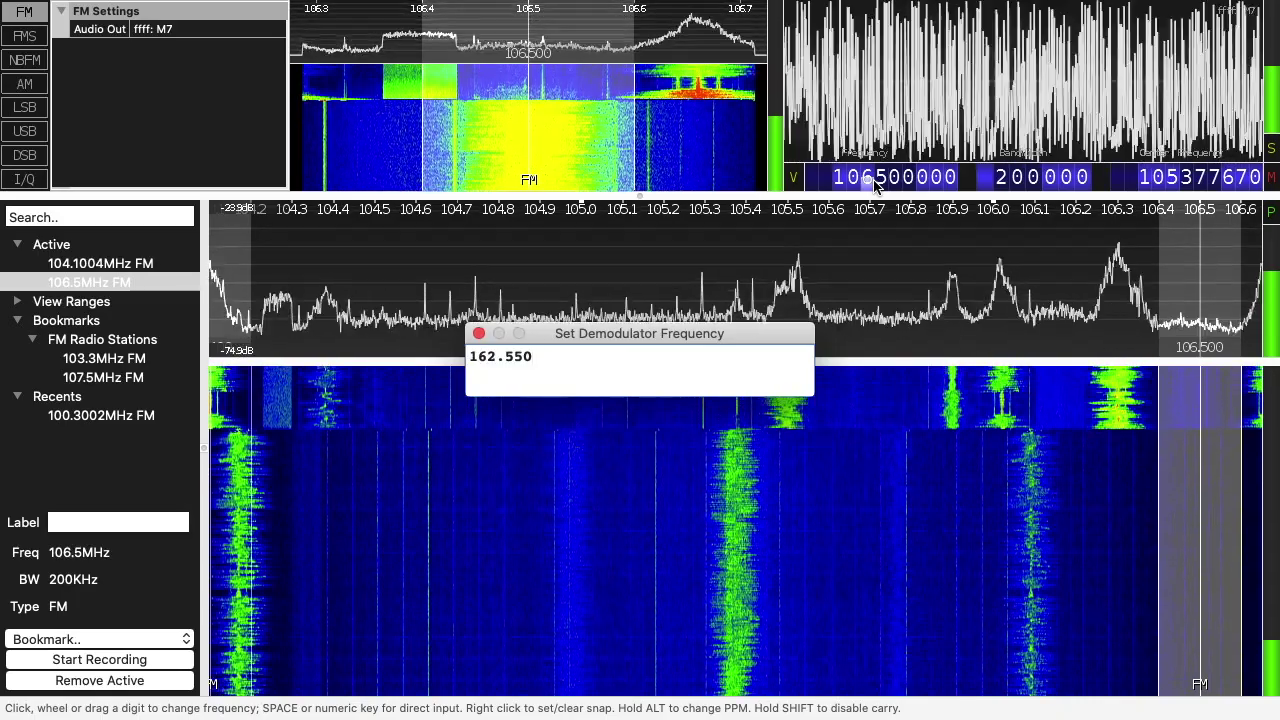
type("Mhz")
key("Return")
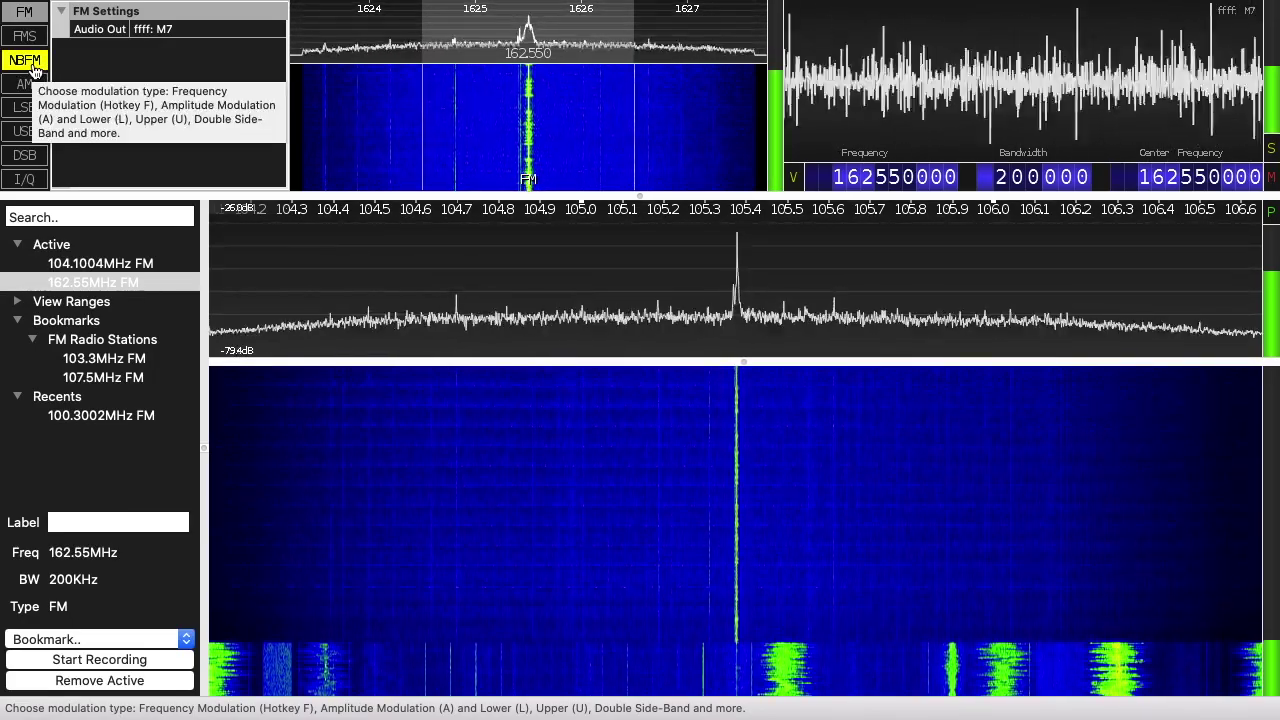
- Set the 162.55 MHz demodulator to NBFM at 12.5 kHz, briefly trying wide FM
left_click(26, 62)
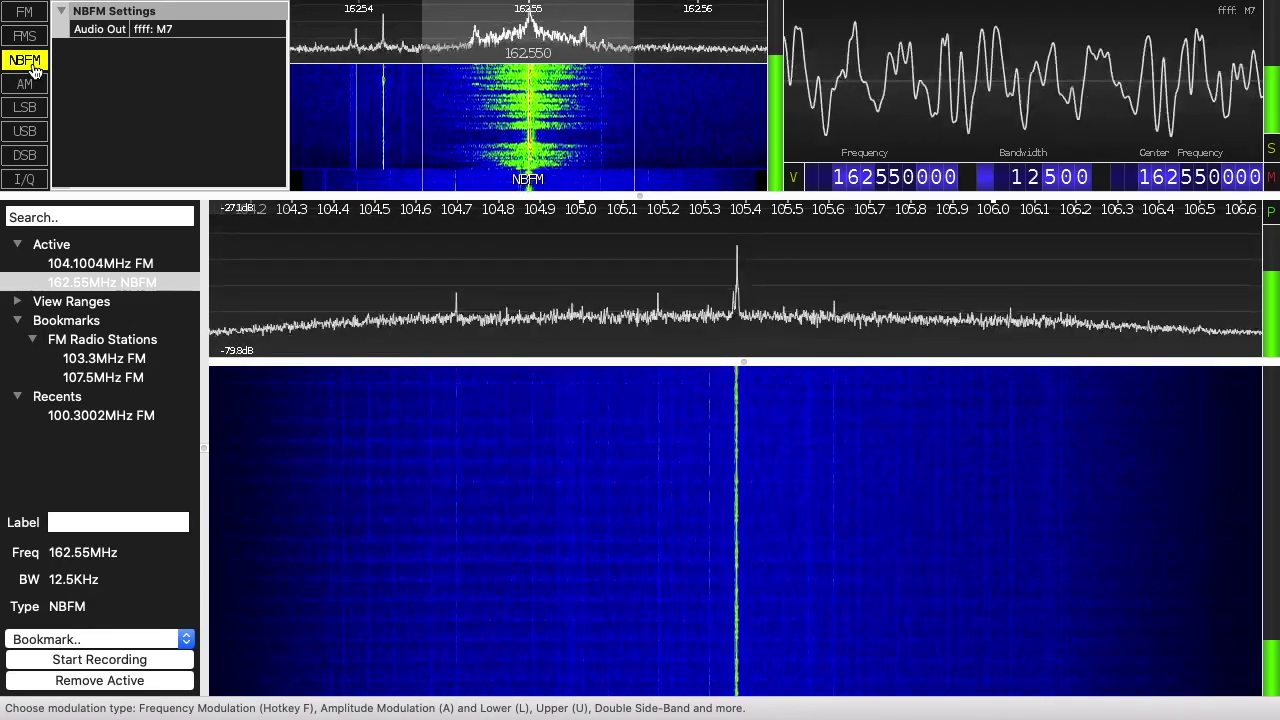
left_click(28, 12)
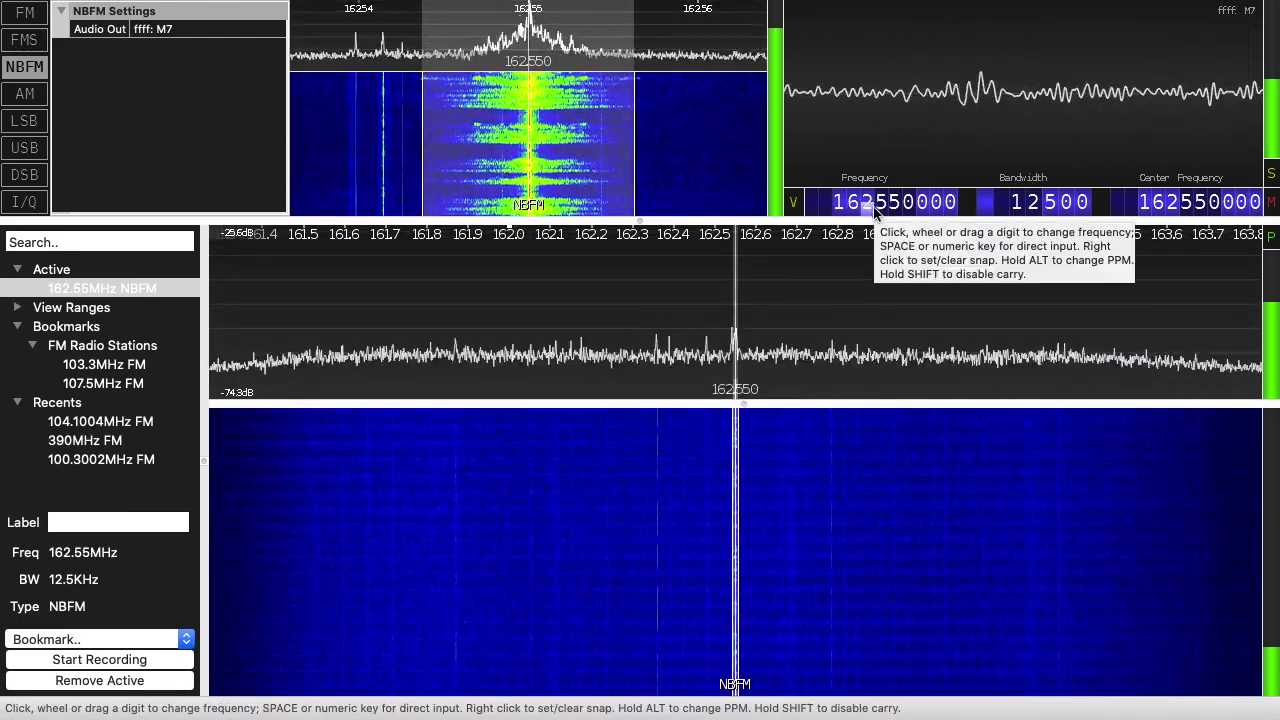
- Enter 433Mhz as the NBFM demodulator frequency
key("space")
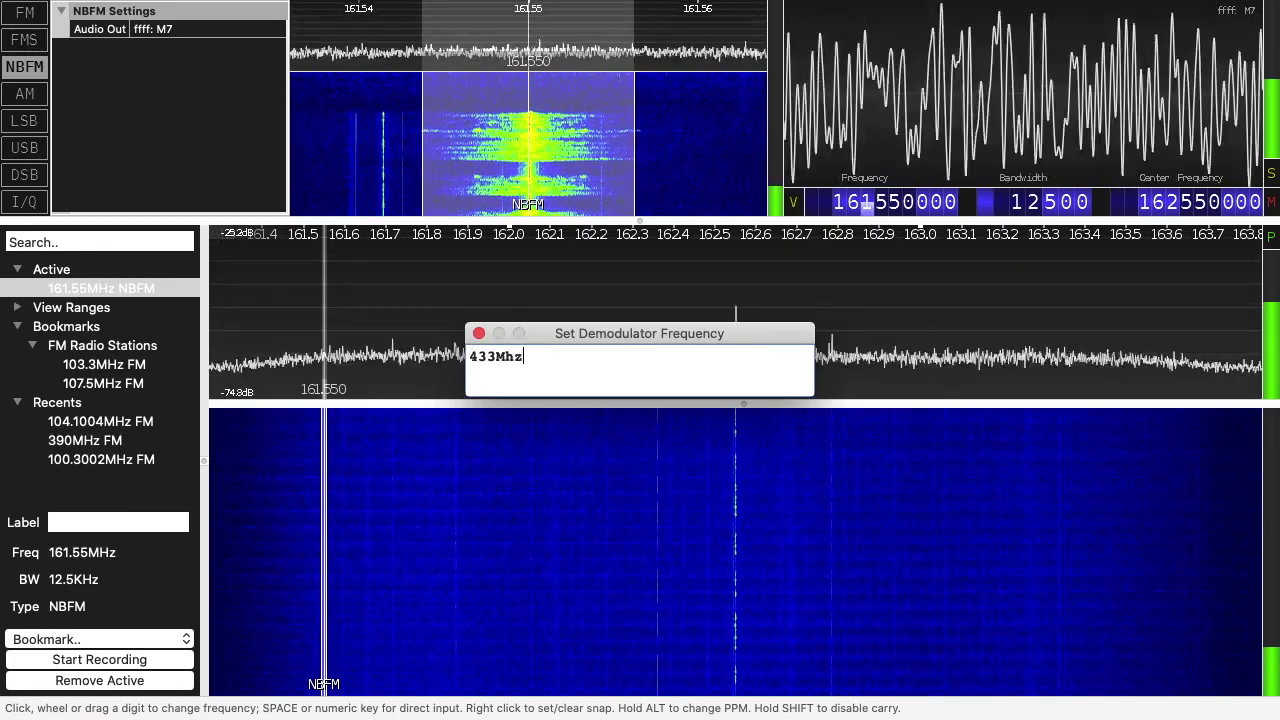
key("Return")
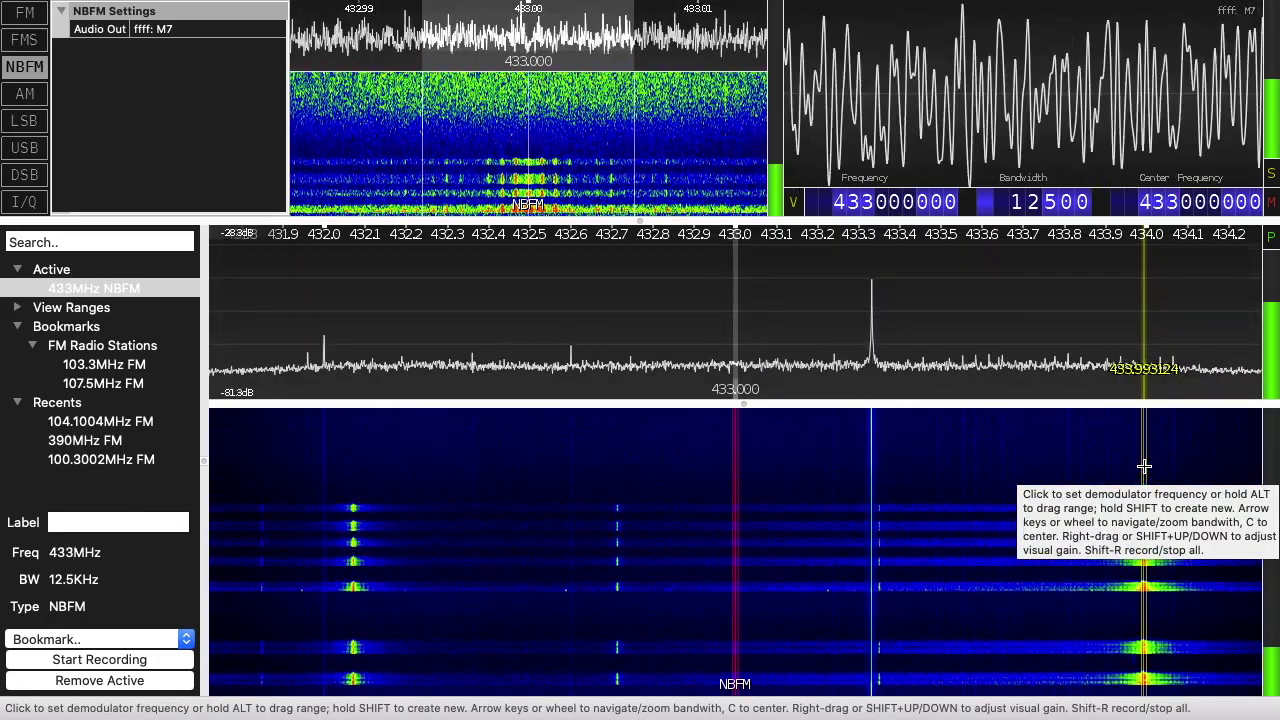
- Move the demodulator onto the burst near 434.0 MHz, landing at 433.993124 MHz
left_click(1144, 466)
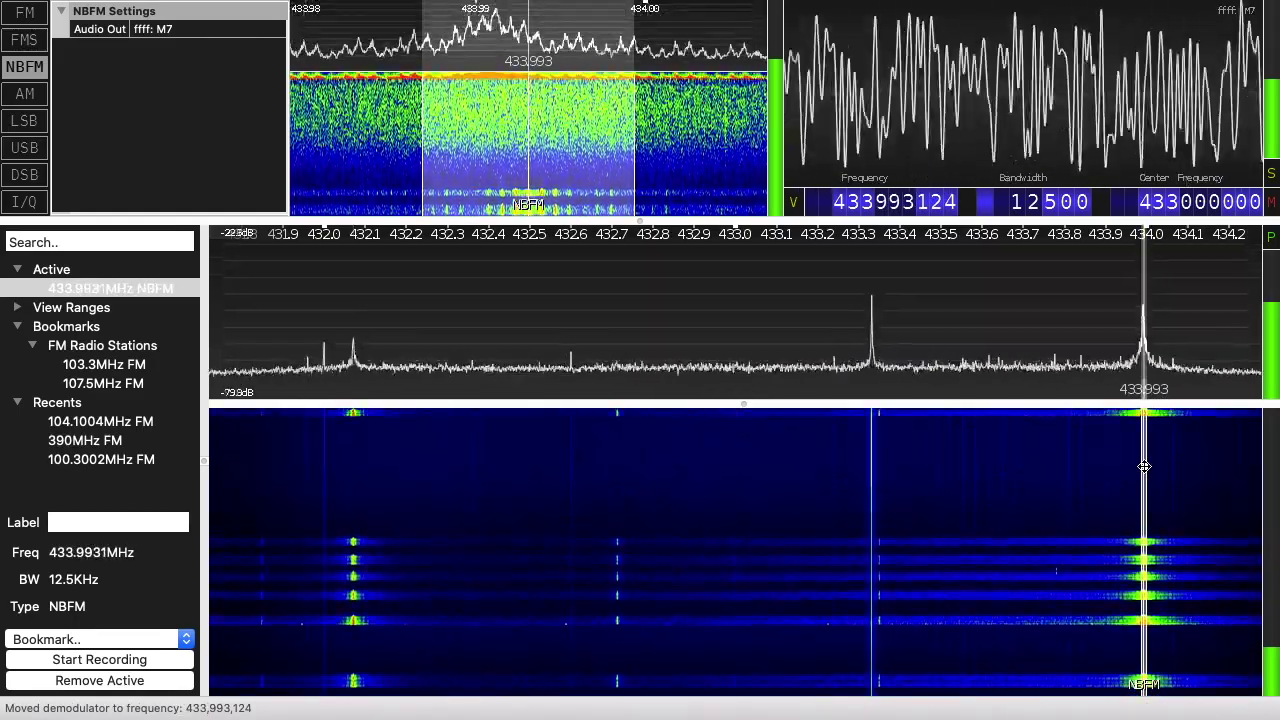